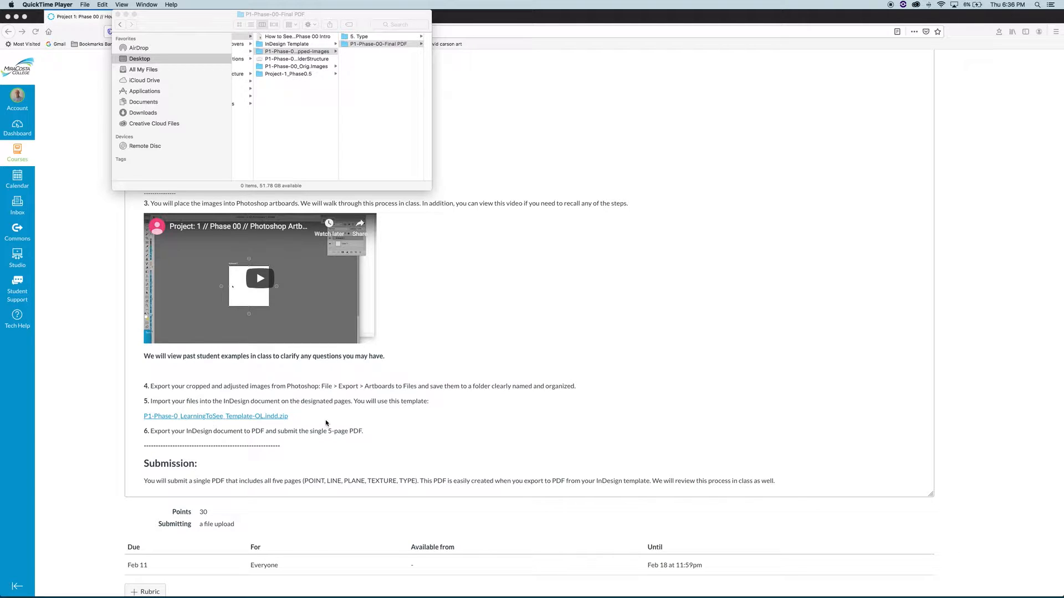
scroll(227, 420, "down", 1)
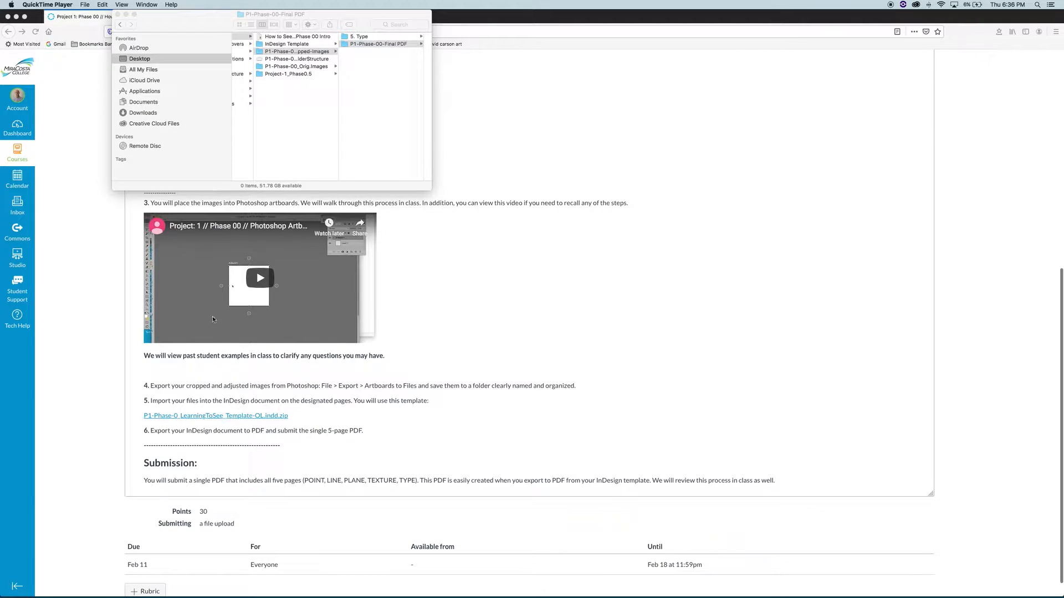
scroll(213, 318, "down", 1)
scroll(257, 277, "up", 2)
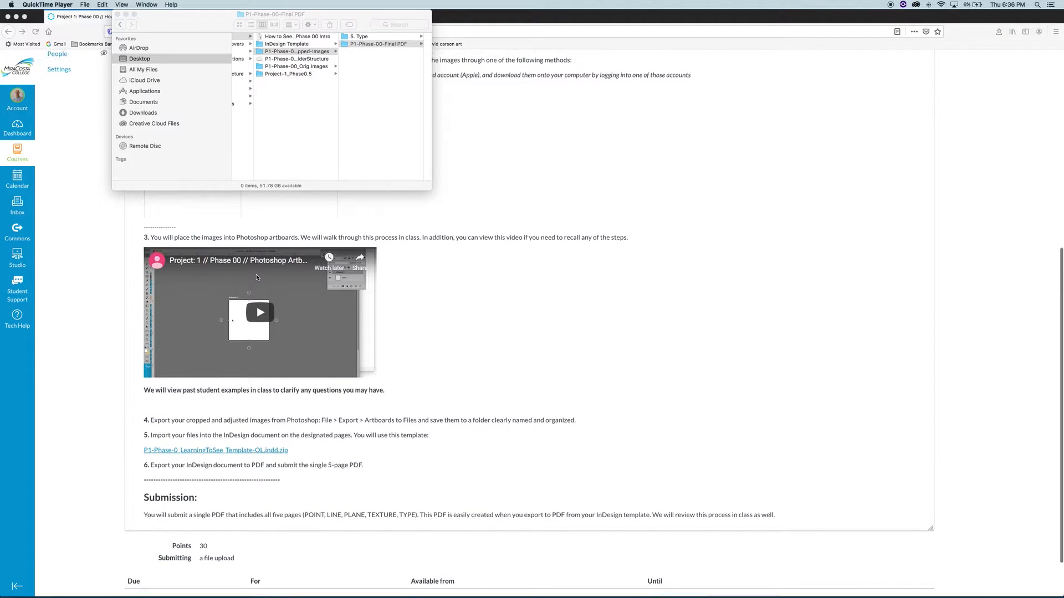
scroll(256, 277, "down", 1)
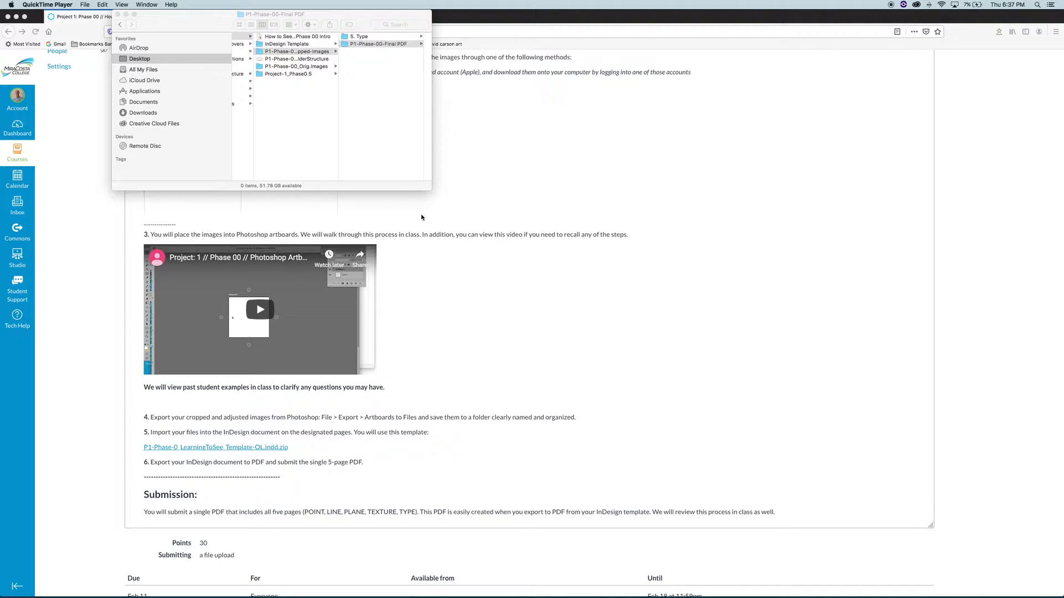
- Preview the exported TYPE artboard images 1 to 9 in the 5. Type folder in Finder
left_click(370, 38)
left_click(370, 37)
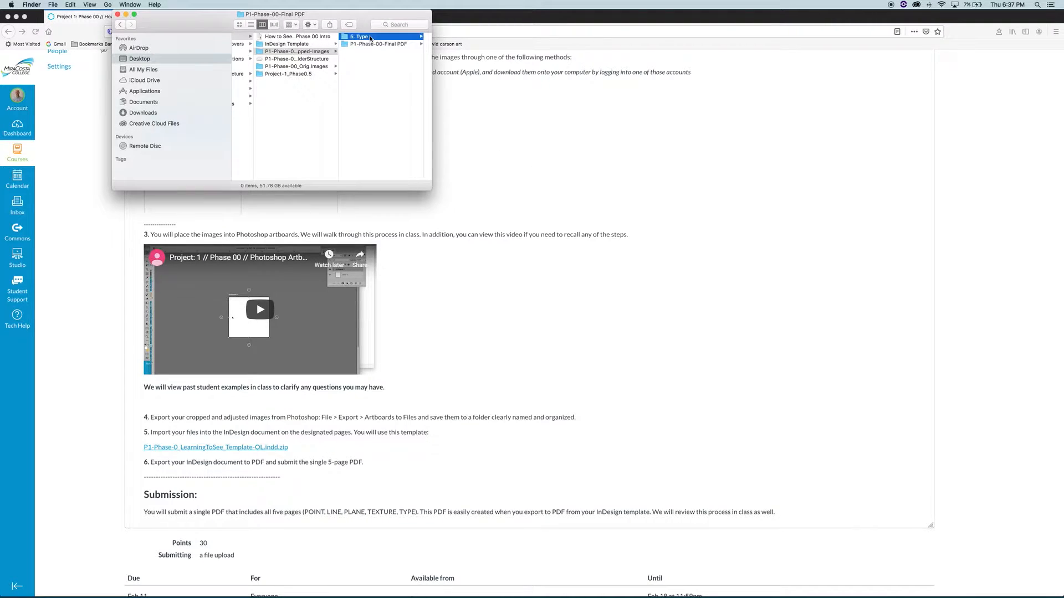
left_click(390, 36)
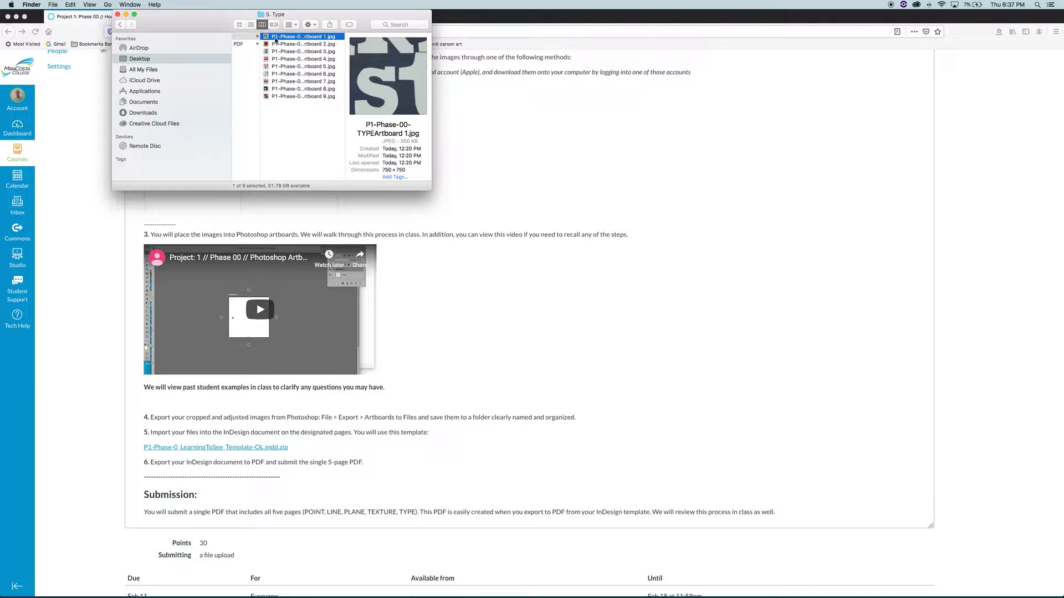
left_click(303, 45)
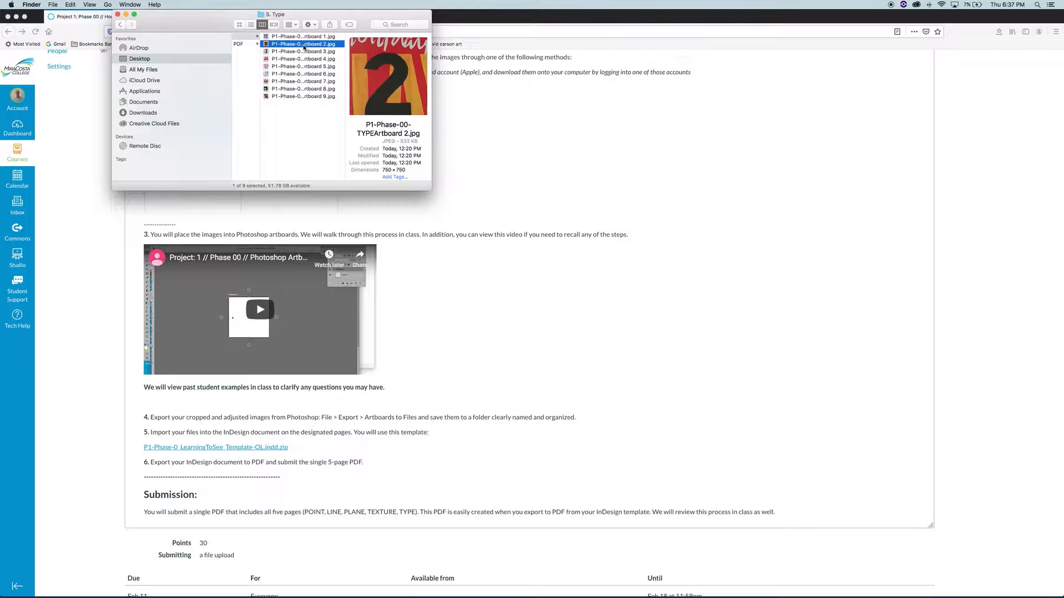
left_click(309, 52)
left_click(309, 59)
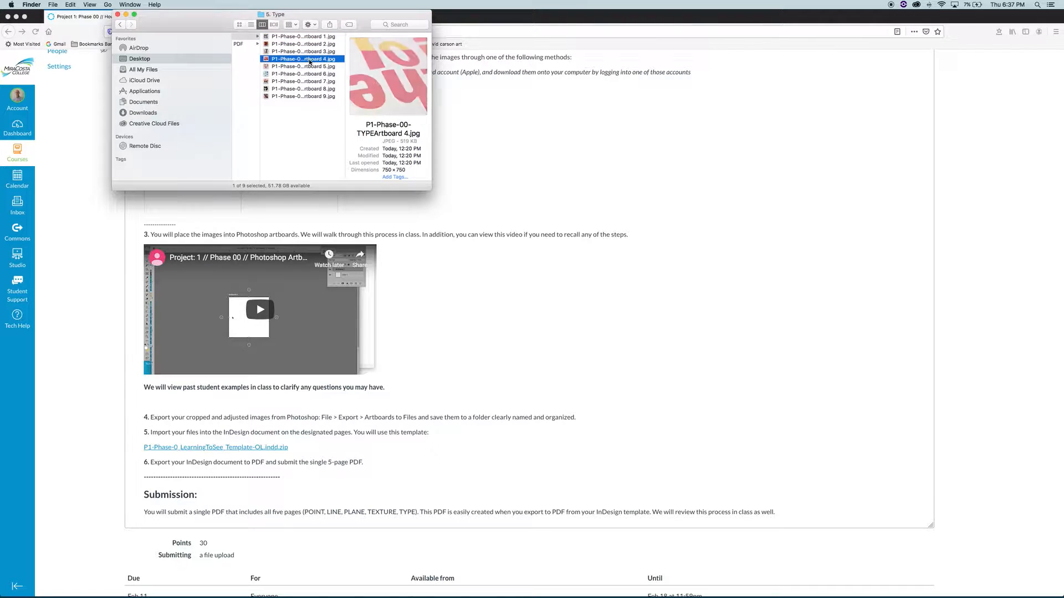
left_click(307, 67)
left_click(307, 75)
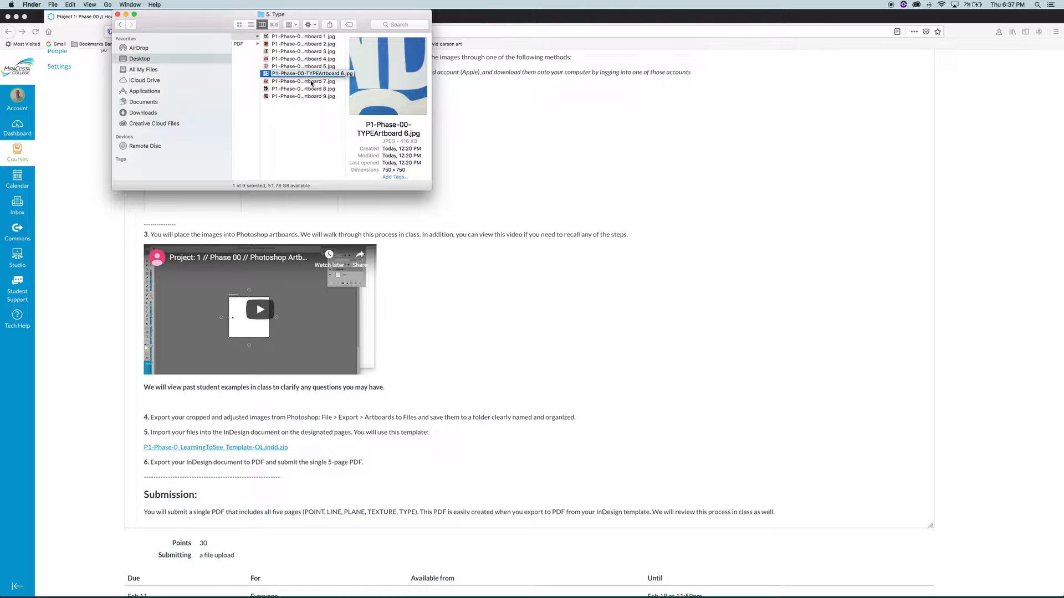
left_click(310, 82)
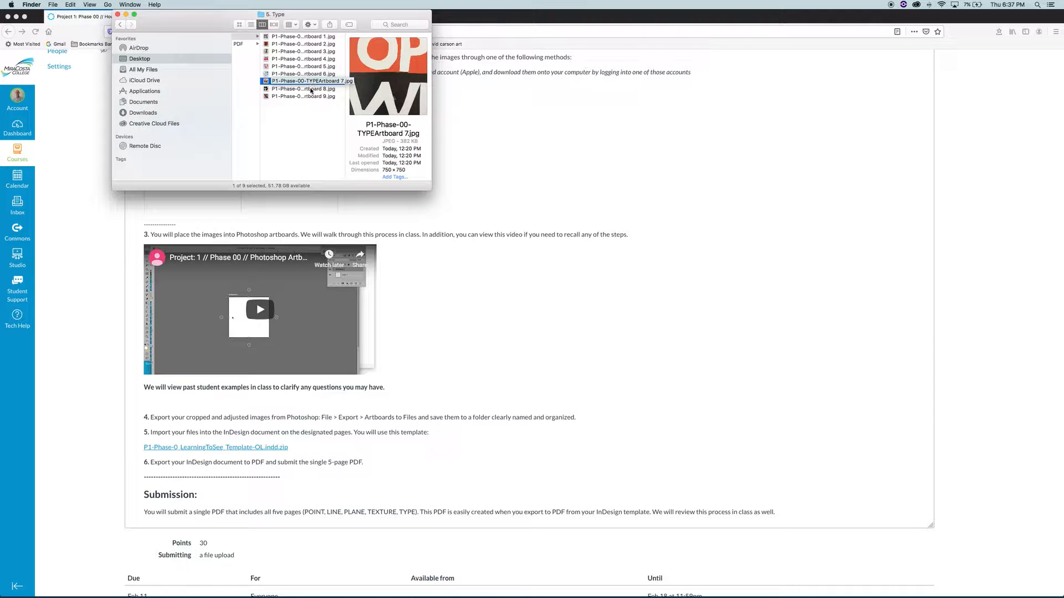
left_click(310, 89)
left_click(309, 97)
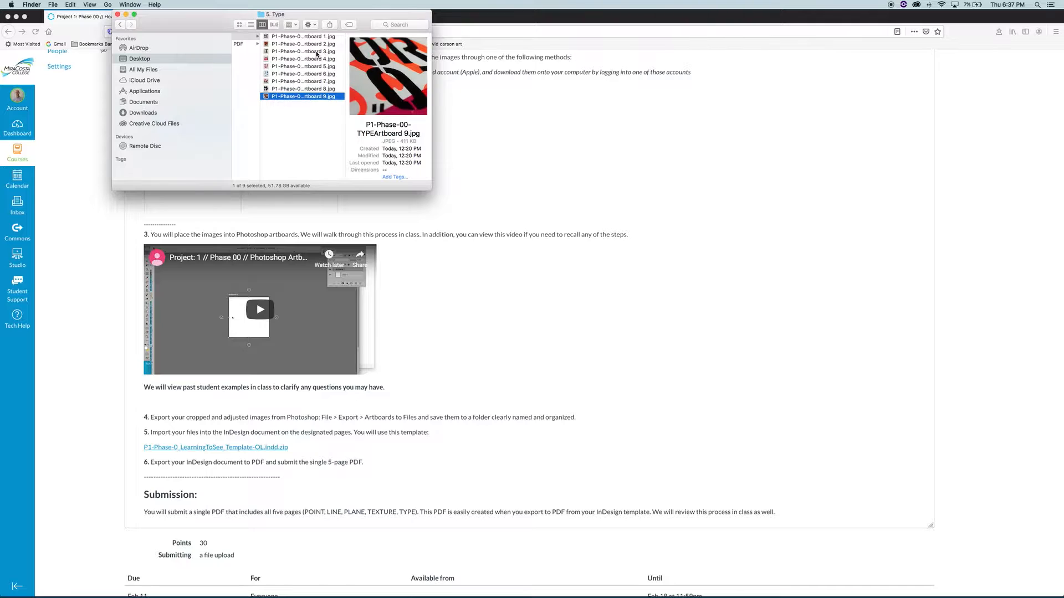
left_click(314, 37)
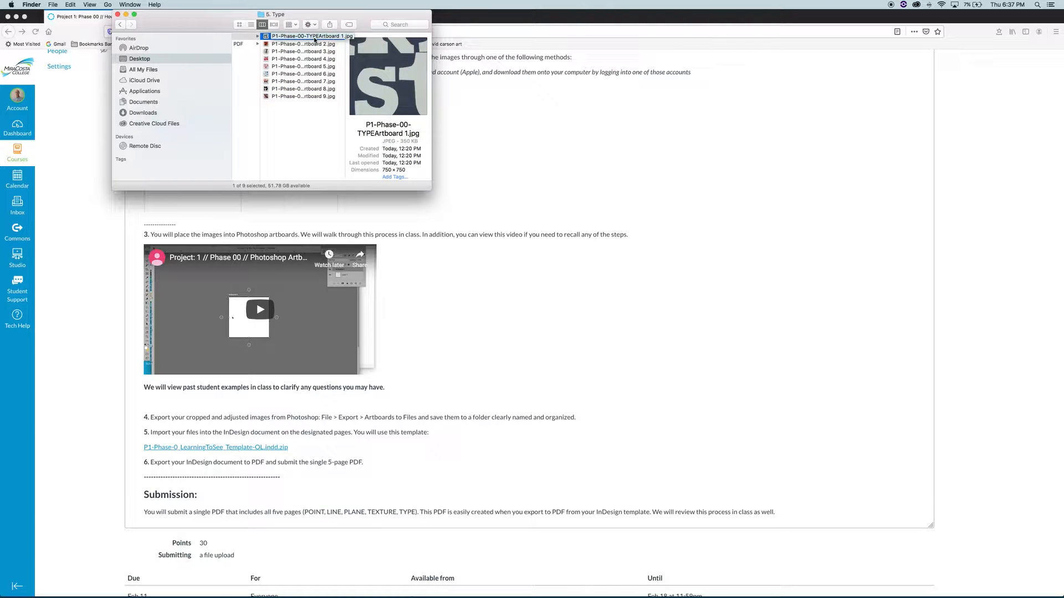
- Delete the zipped template P1-Phase-0_LearningToSee_Template-OL.indd.zip from the InDesign Template folder
scroll(314, 42, "left", 5)
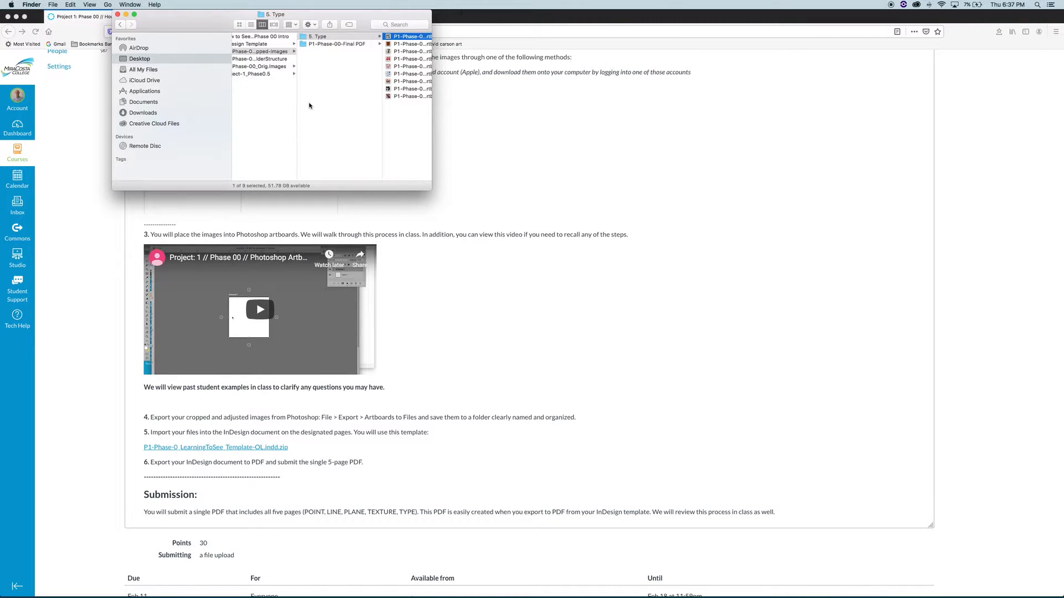
scroll(311, 105, "left", 3)
left_click(297, 43)
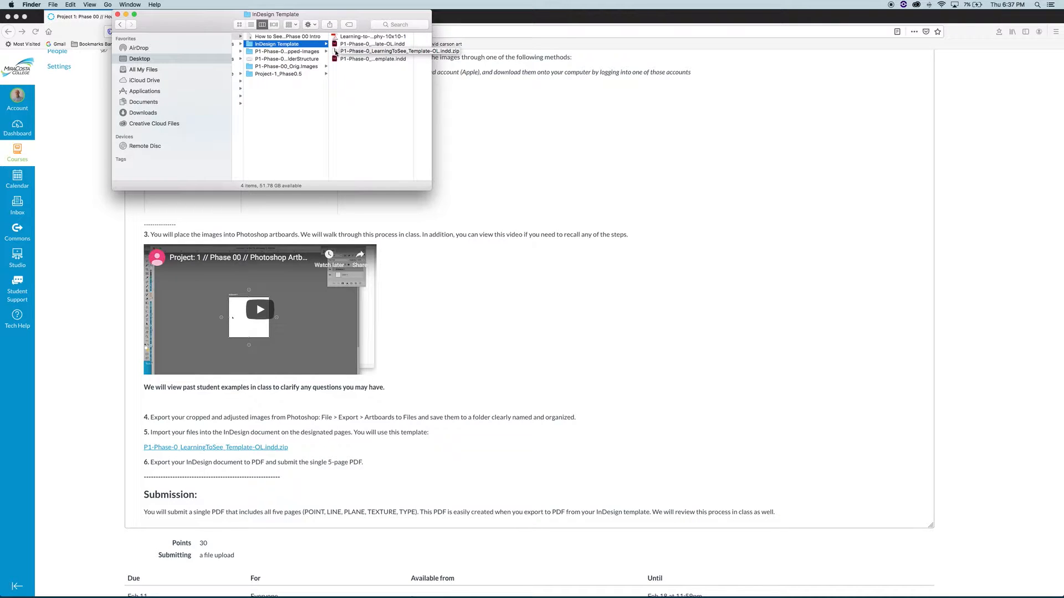
left_click(334, 52)
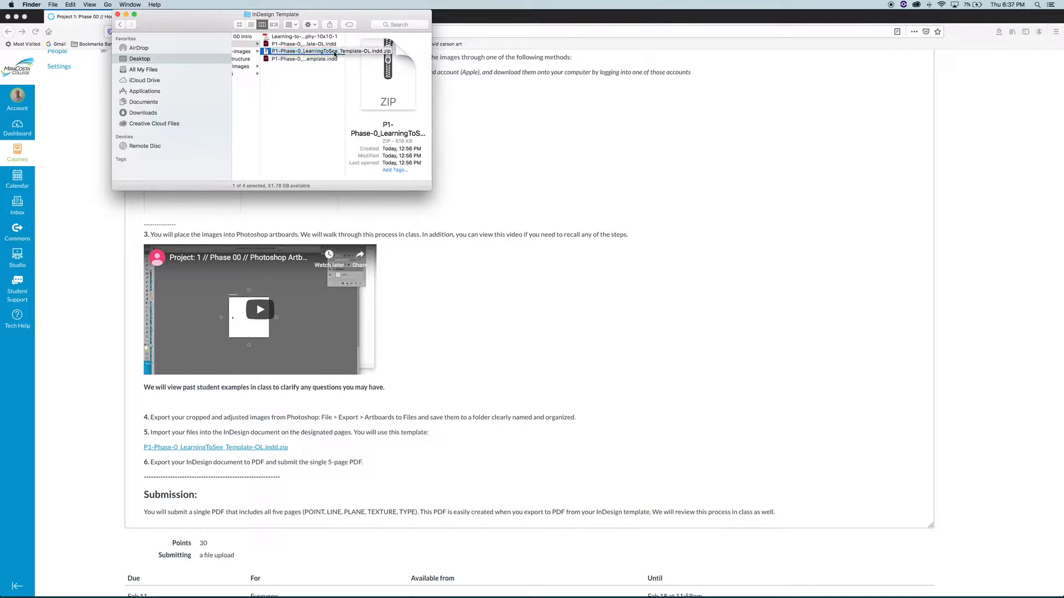
key("super+BackSpace")
- Open P1-Phase-0_LearningToSee_Template-OL.indd in InDesign and bring the whole TYPE page into view
left_click(333, 52)
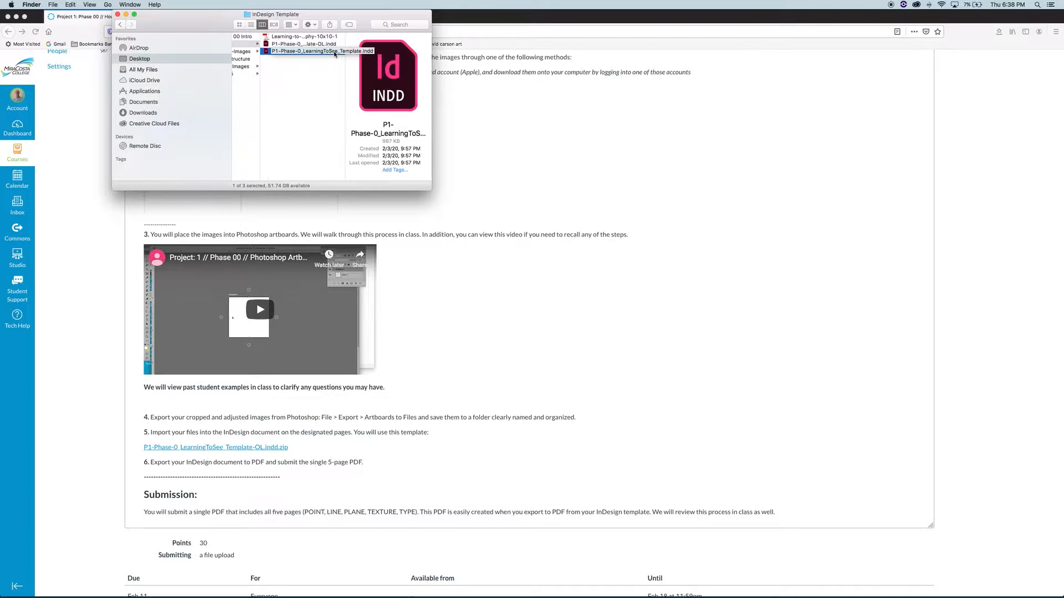
double_click(266, 44)
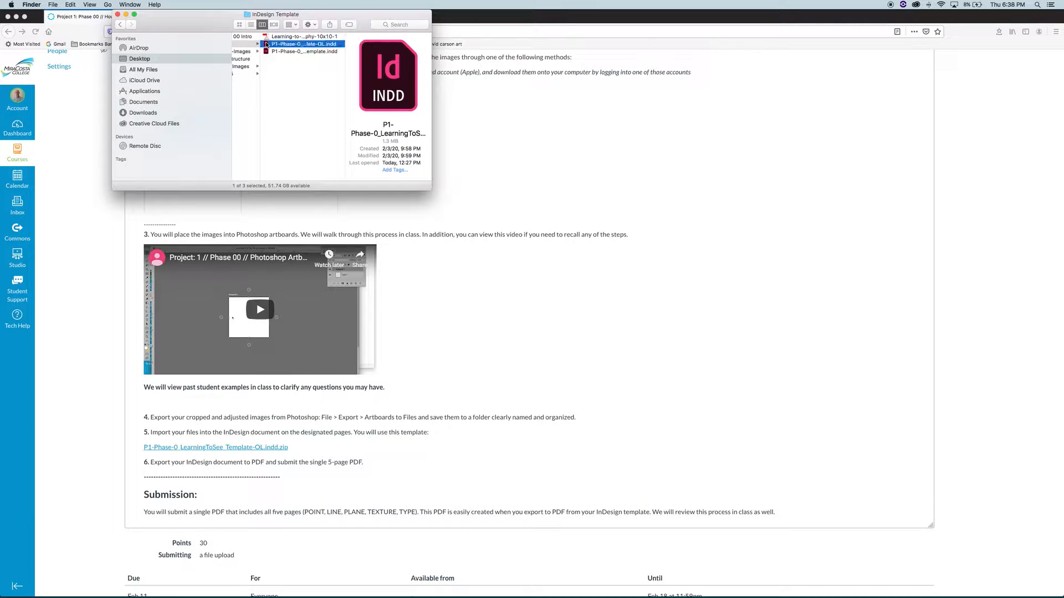
scroll(397, 143, "right", 10)
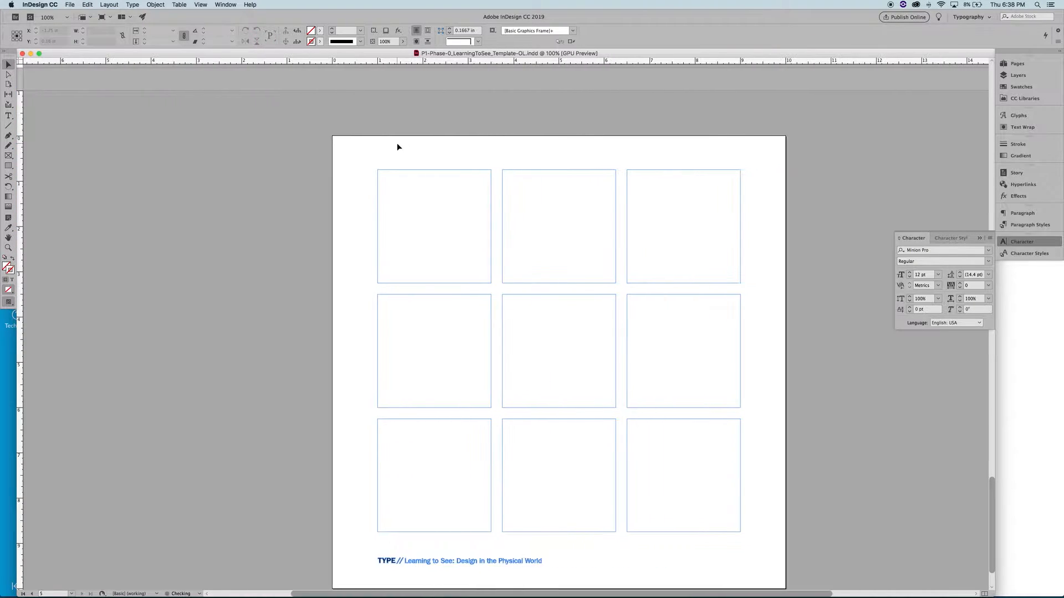
scroll(397, 143, "left", 1)
scroll(397, 143, "up", 2)
scroll(396, 143, "down", 1)
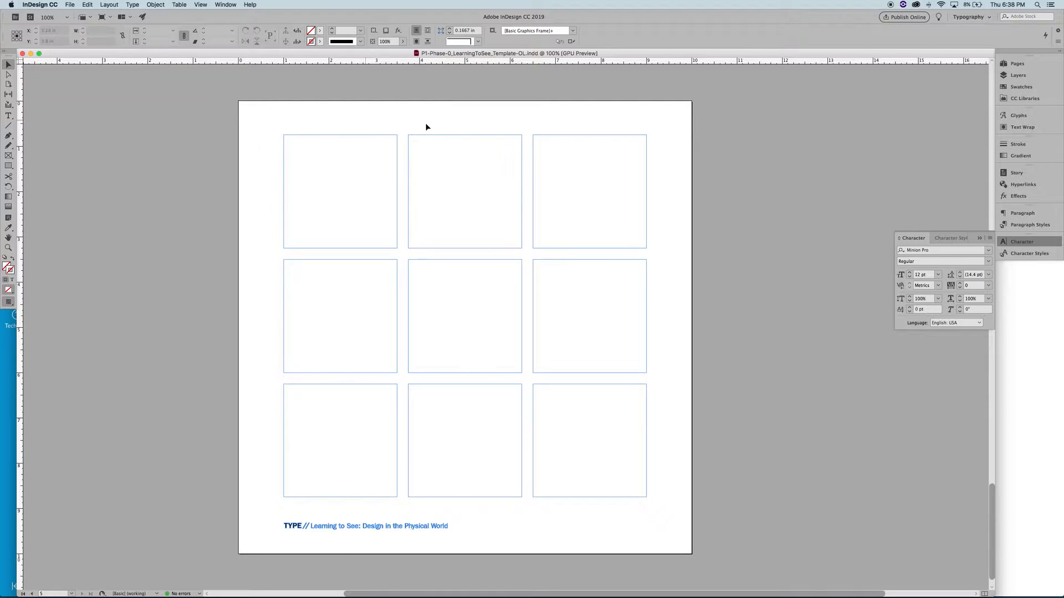
- Check the image frames on the TYPE page by selecting the top-row frames and a middle-row frame individually
left_click_drag(299, 114, 340, 165)
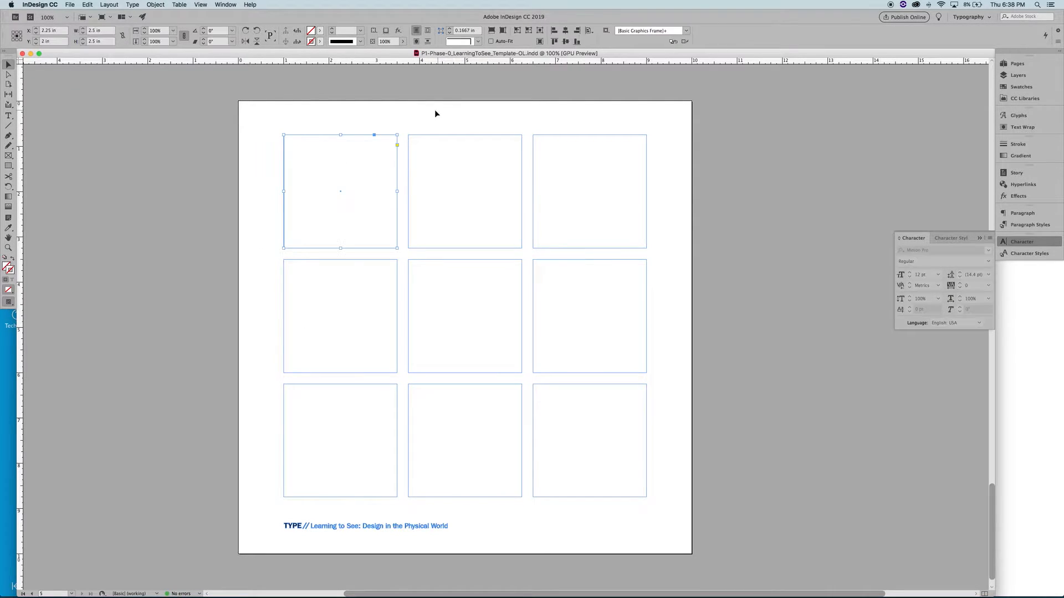
left_click_drag(434, 111, 463, 149)
left_click_drag(566, 119, 603, 166)
left_click_drag(261, 292, 345, 328)
left_click(455, 259)
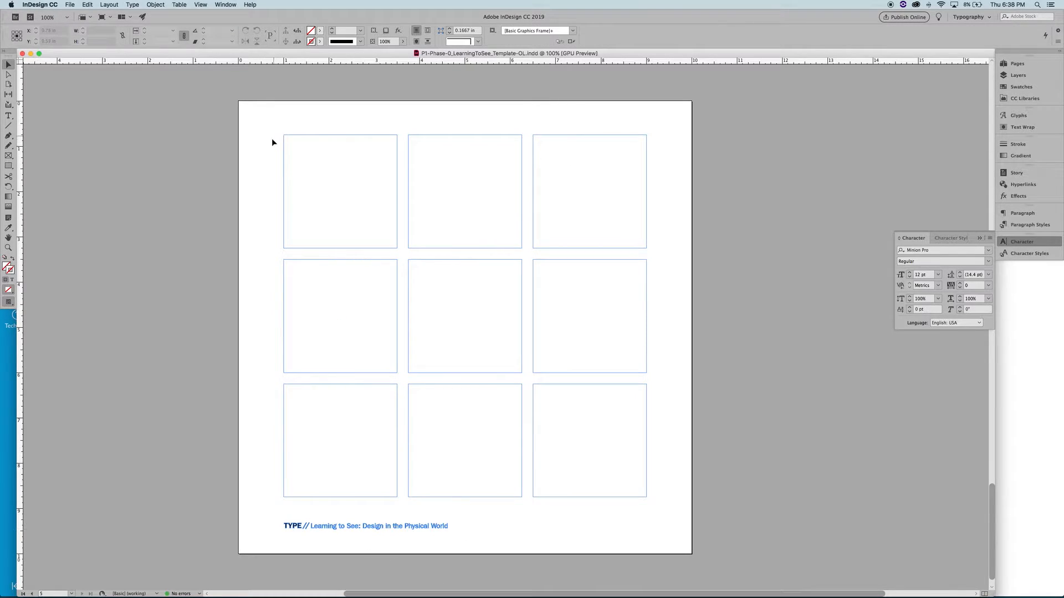
- Hide the frame edges and select each of the three top-row image frames on the TYPE page
left_click(201, 4)
mouse_move(249, 161)
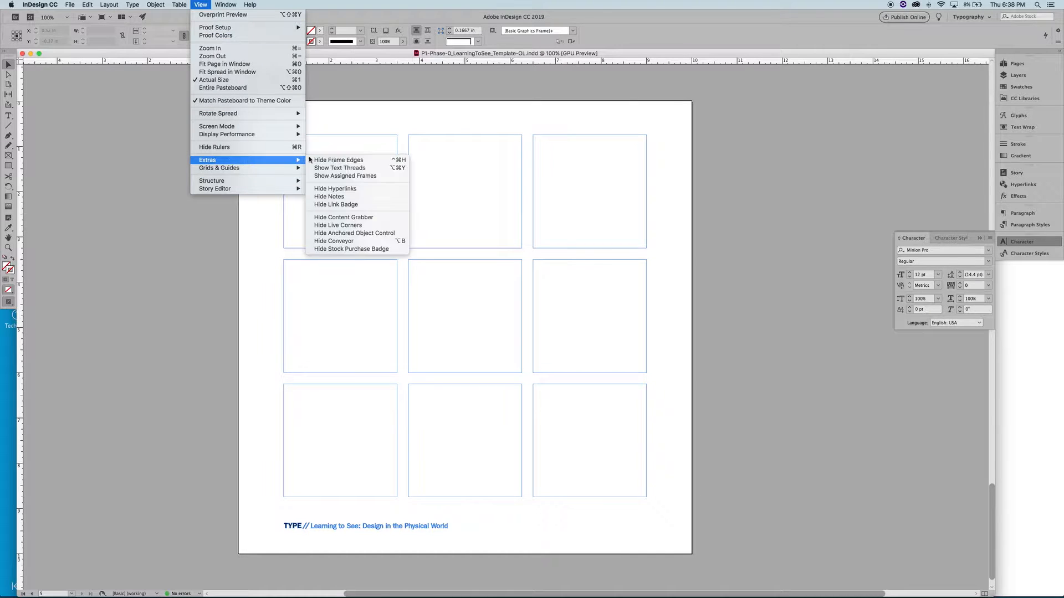
left_click(335, 160)
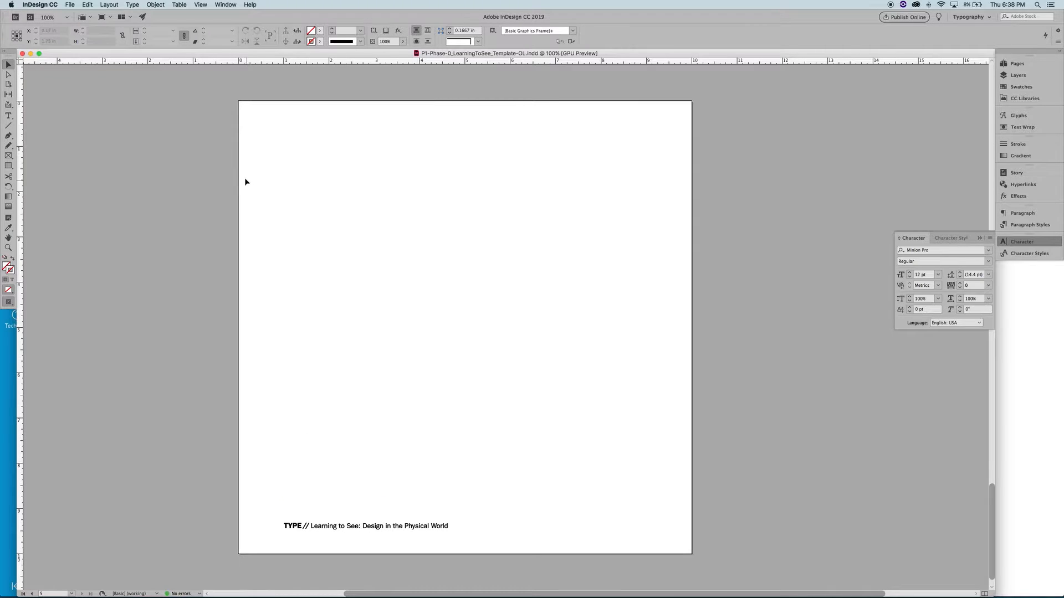
left_click_drag(271, 157, 311, 183)
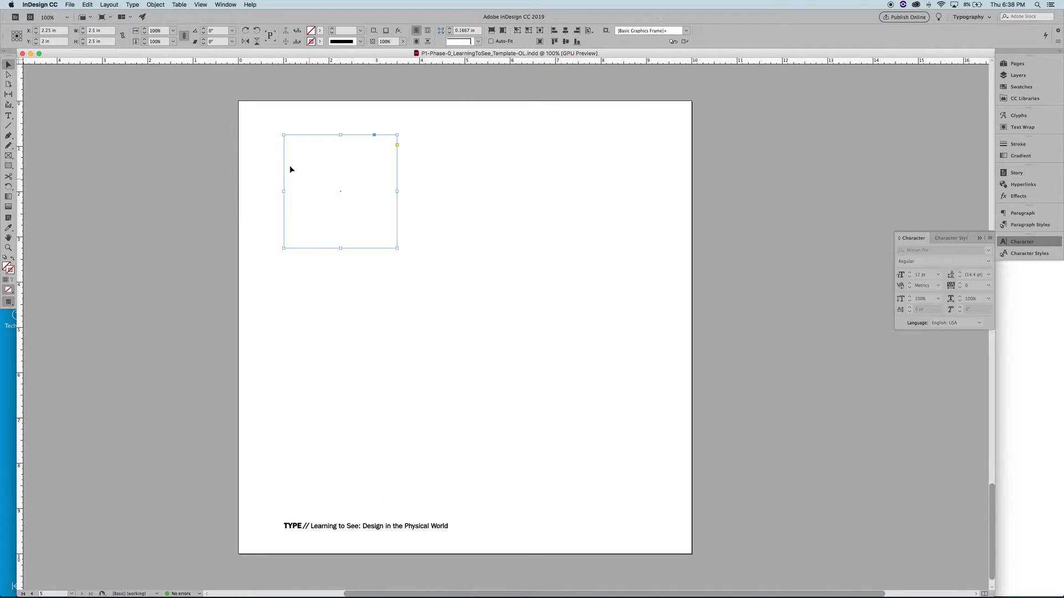
left_click_drag(499, 133, 460, 181)
left_click_drag(568, 128, 584, 143)
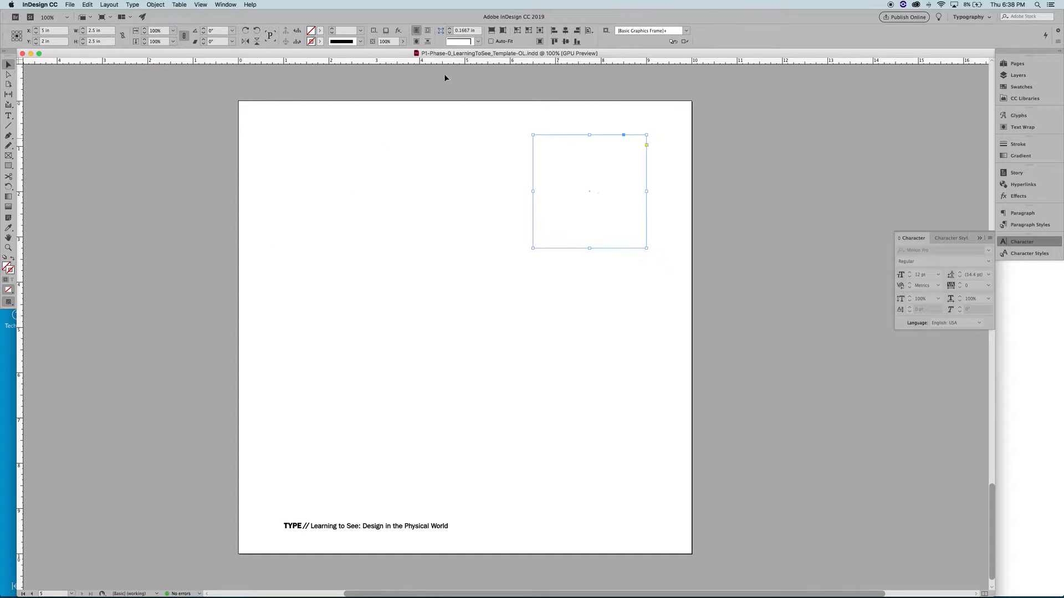
- Show the frame edges again and deselect the top-right image frame
left_click(200, 5)
mouse_move(237, 160)
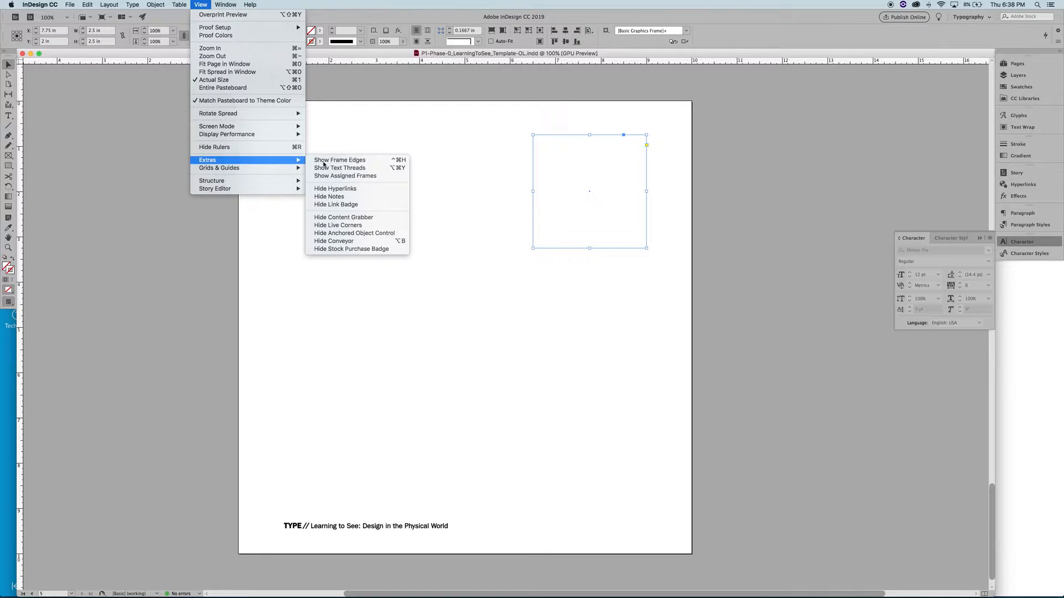
left_click(335, 161)
left_click(214, 164)
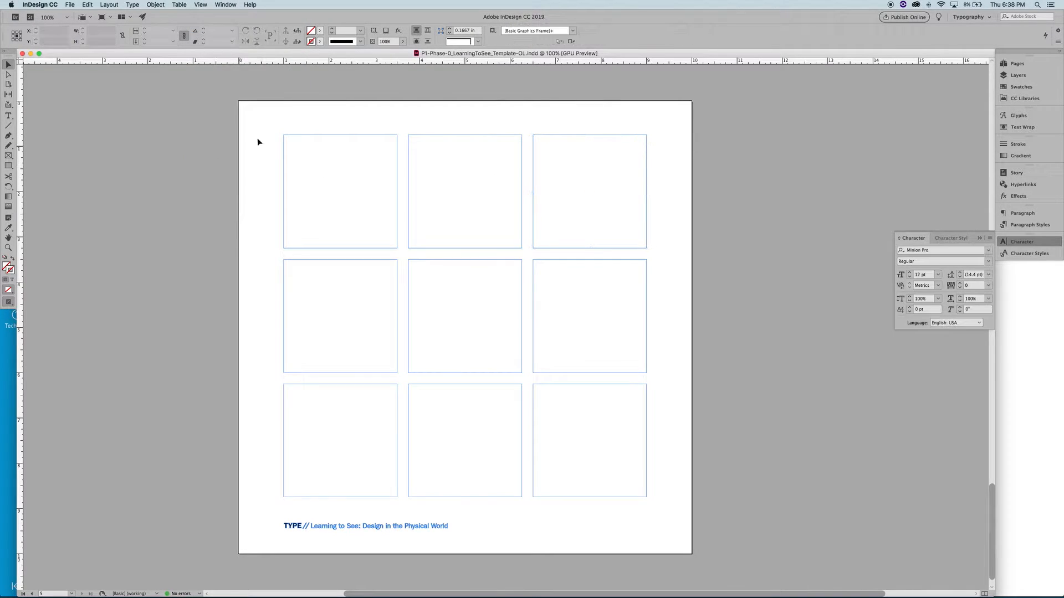
- Switch to Finder and show the images of the 5. Type folder inside P1-Phase-00_Exported-Cropped-Images
scroll(277, 127, "left", 1)
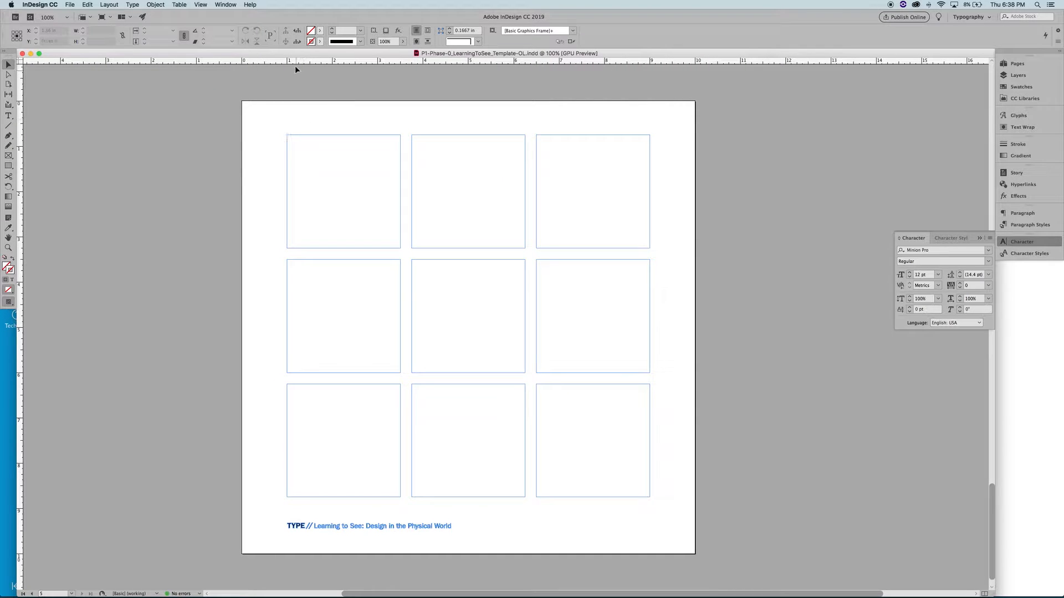
left_click_drag(295, 54, 291, 55)
mouse_move(268, 593)
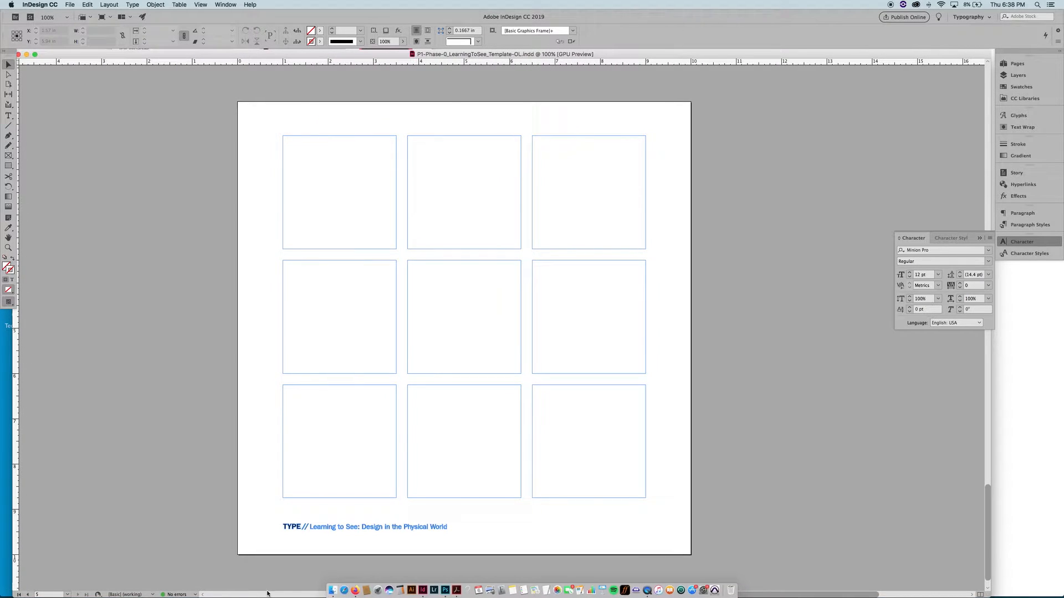
left_click(333, 590)
scroll(281, 83, "left", 2)
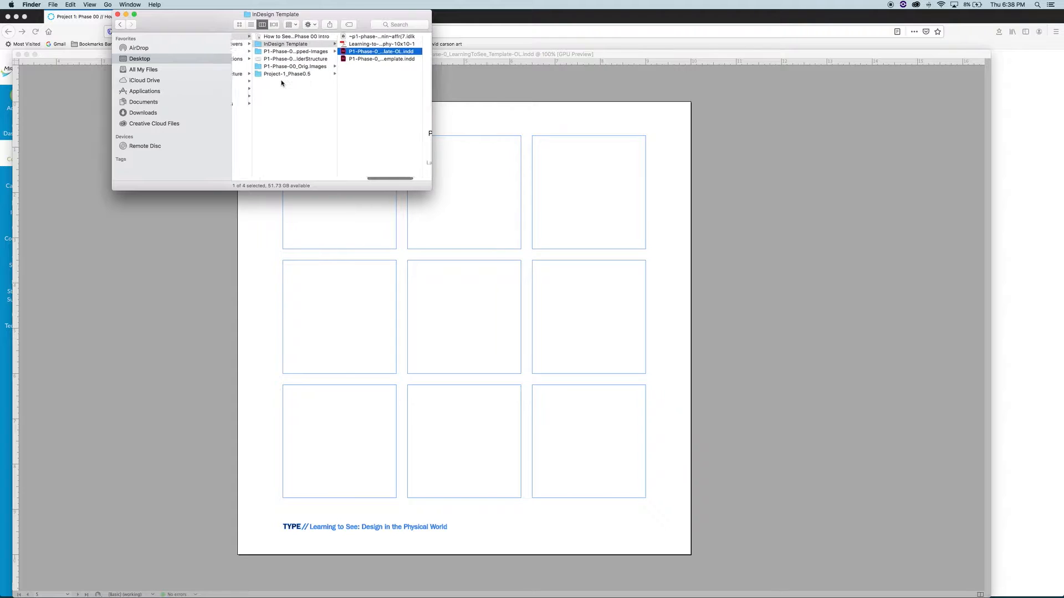
scroll(281, 83, "left", 1)
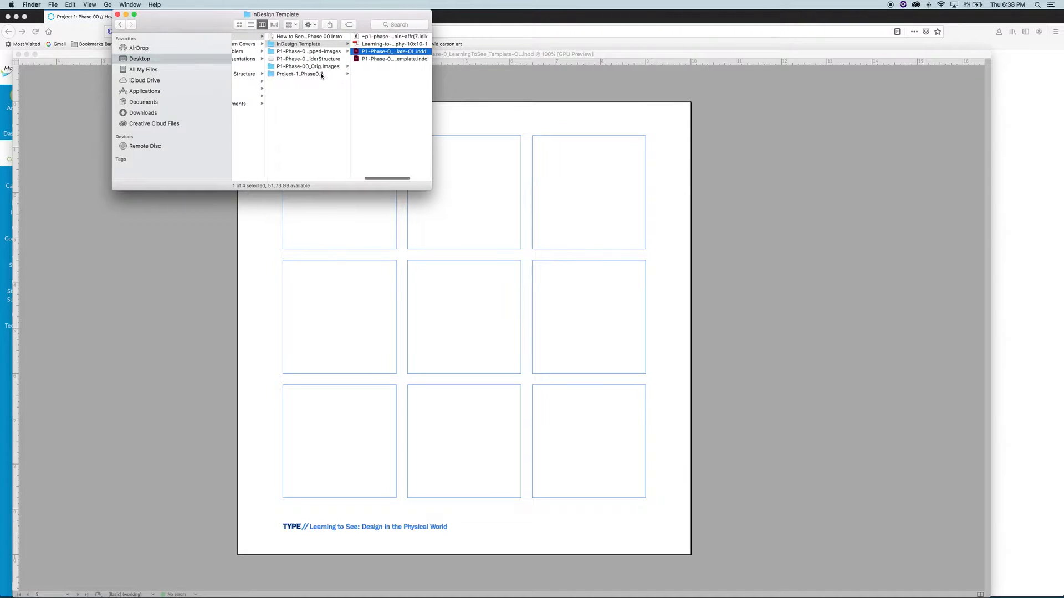
left_click(333, 60)
left_click(333, 51)
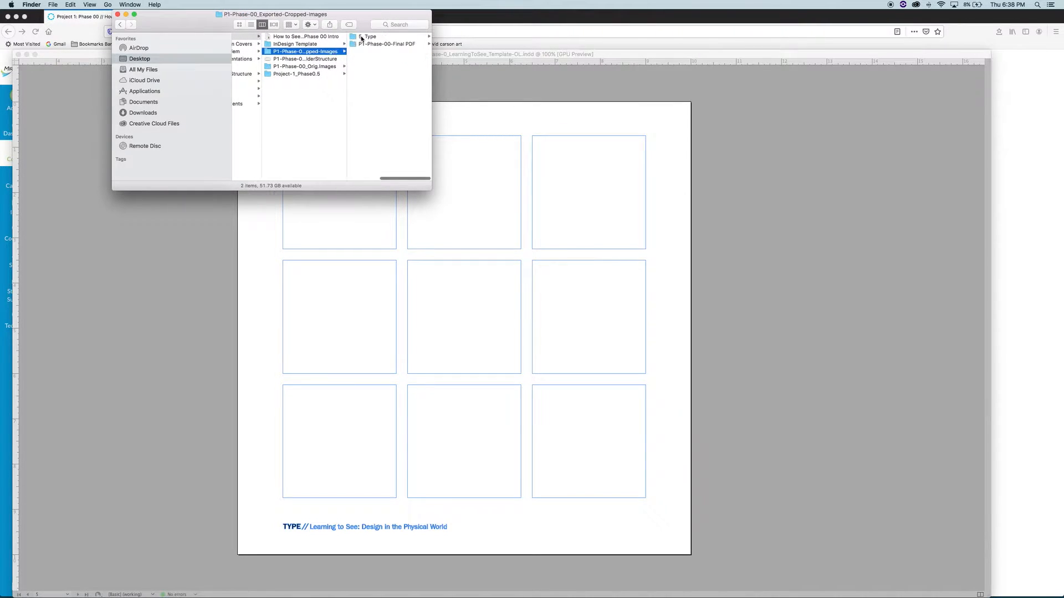
left_click(361, 37)
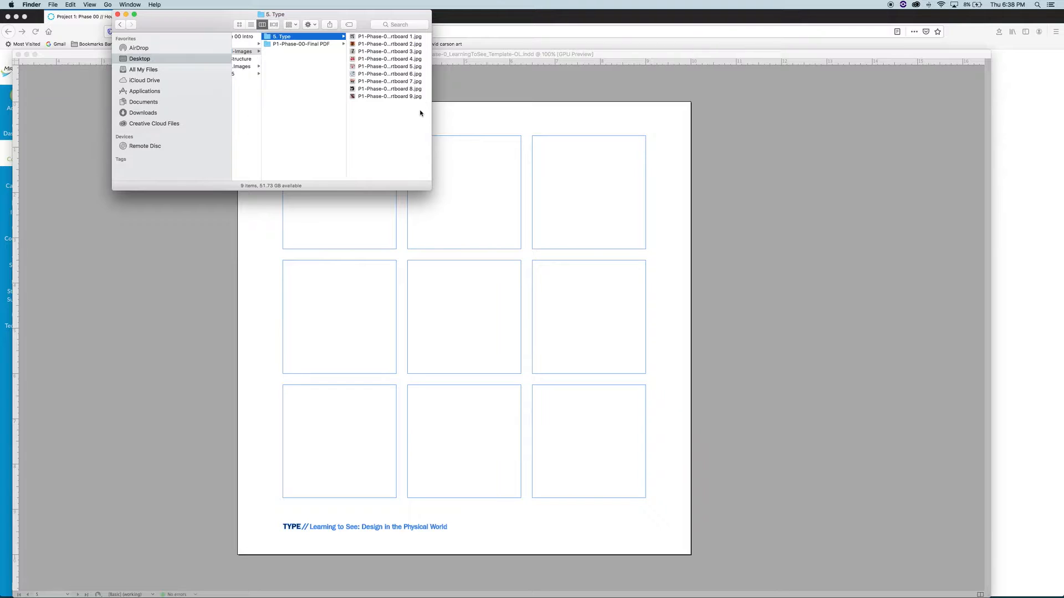
- Switch back to InDesign and place P1-Phase-00-TYPEArtboard 1.jpg from the 5. Type folder in the top-left frame
left_click(538, 97)
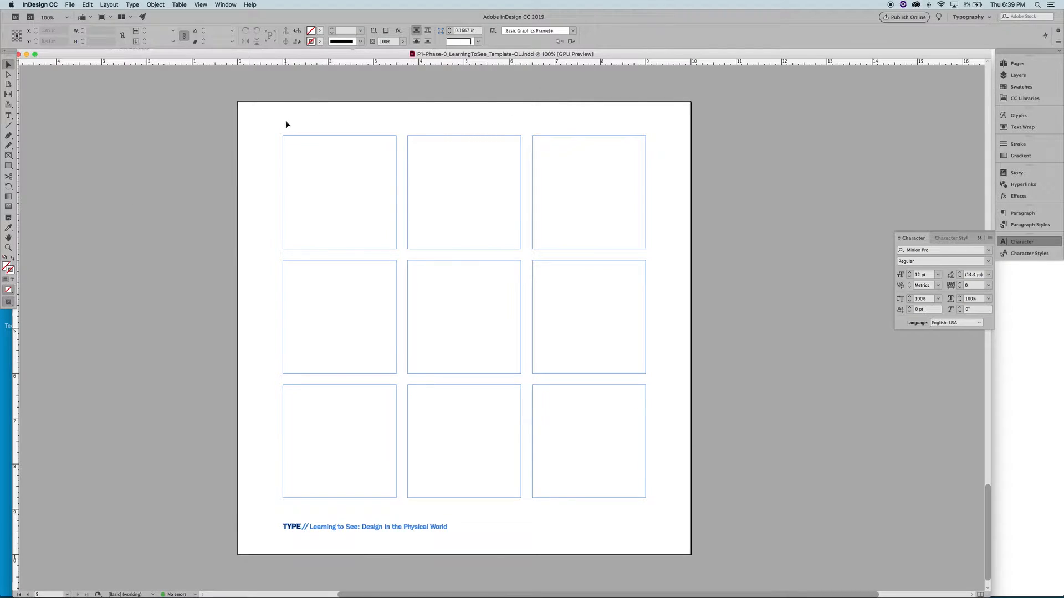
left_click_drag(284, 122, 346, 159)
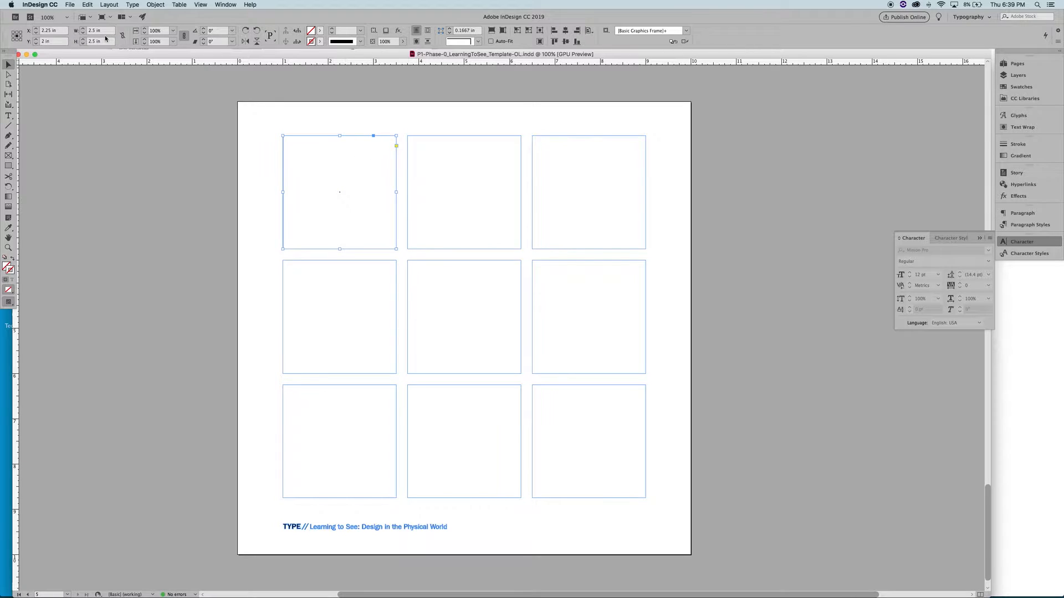
left_click(71, 4)
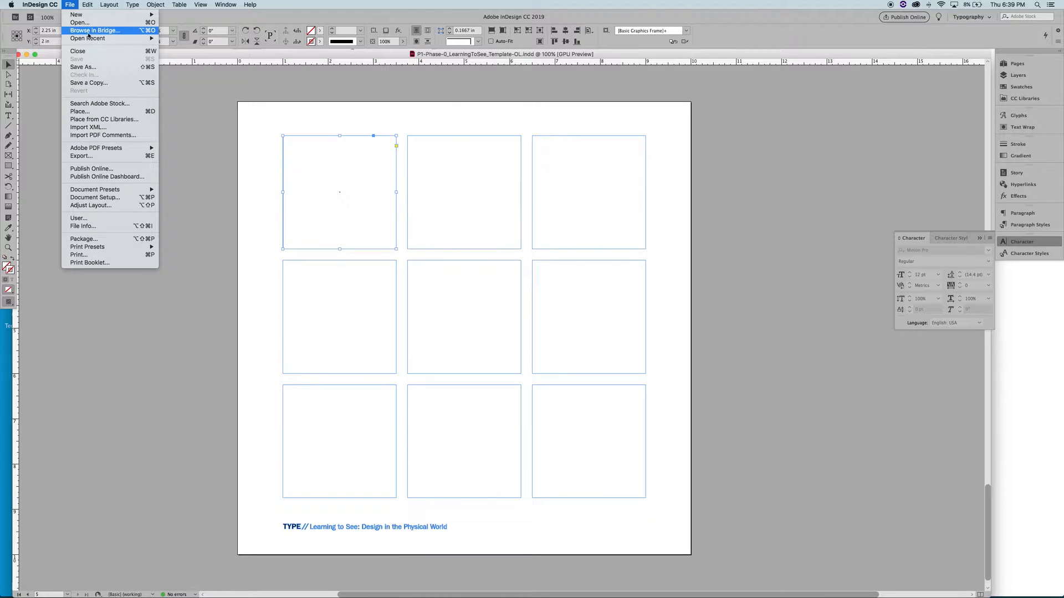
left_click(107, 113)
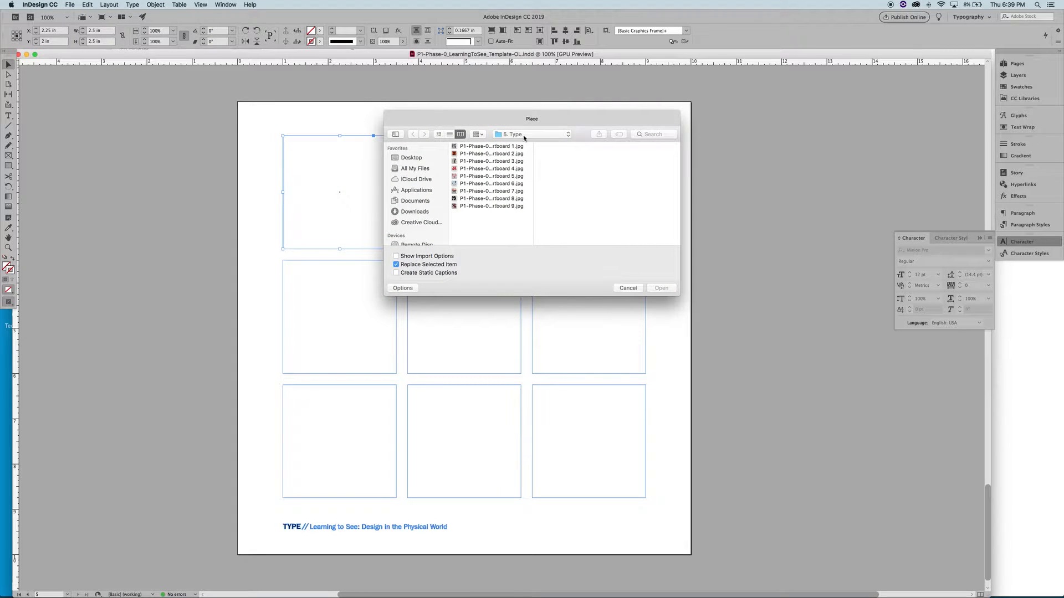
left_click(477, 147)
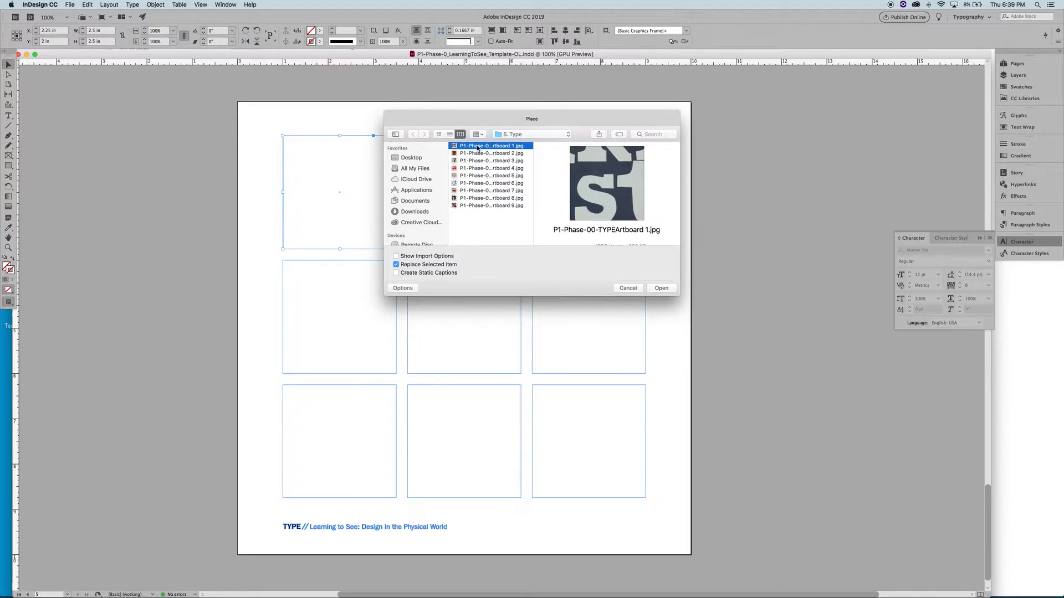
left_click(663, 288)
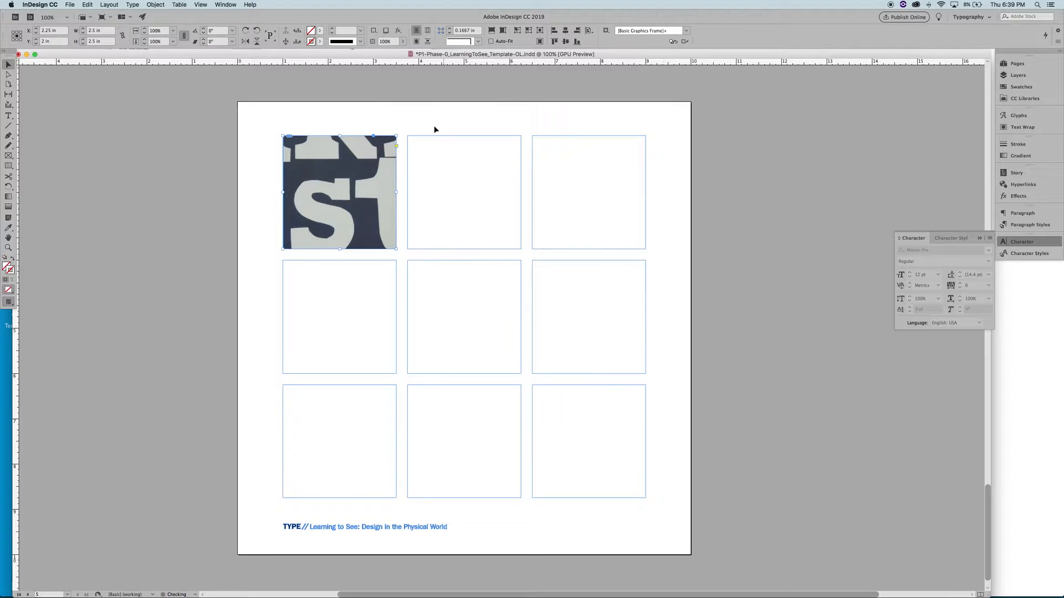
- Place TYPEArtboard 2.jpg in the top-middle frame and TYPEArtboard 3.jpg in the top-right frame
left_click(452, 141)
key("super+d")
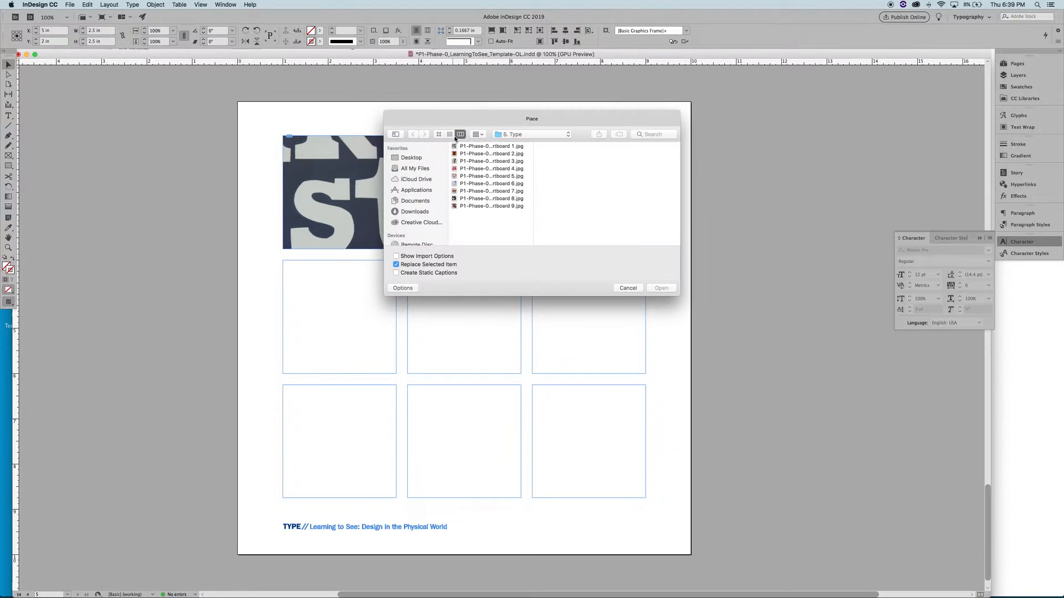
left_click(482, 154)
double_click(482, 155)
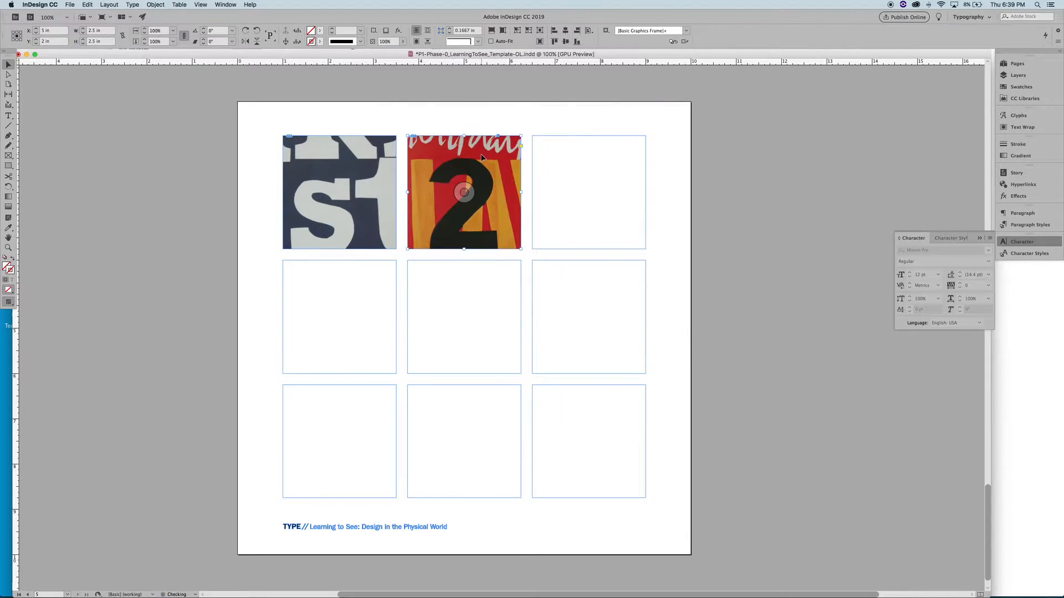
left_click(581, 143)
key("super+d")
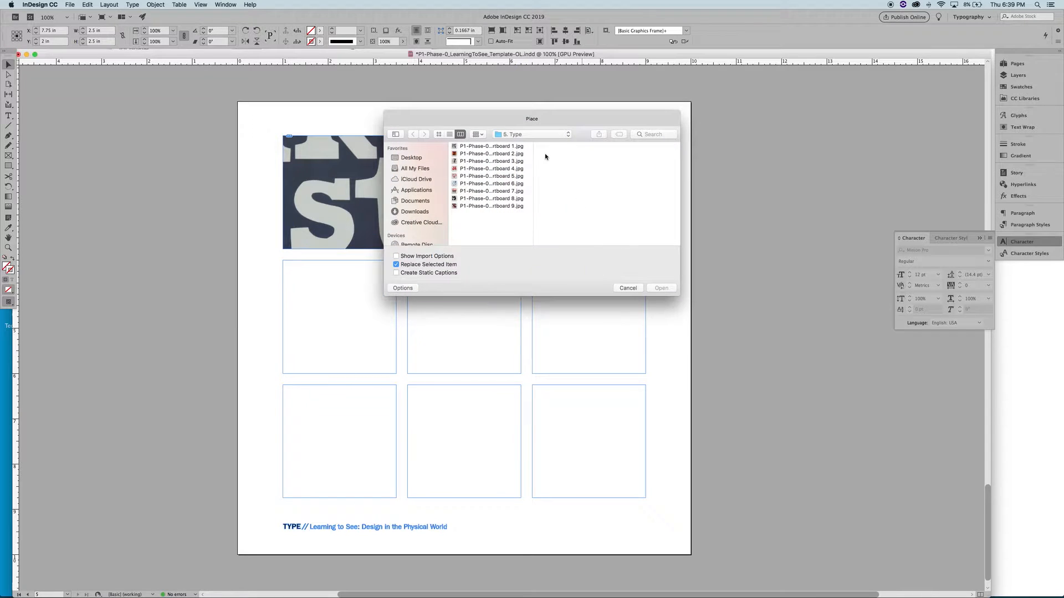
left_click(495, 161)
double_click(495, 162)
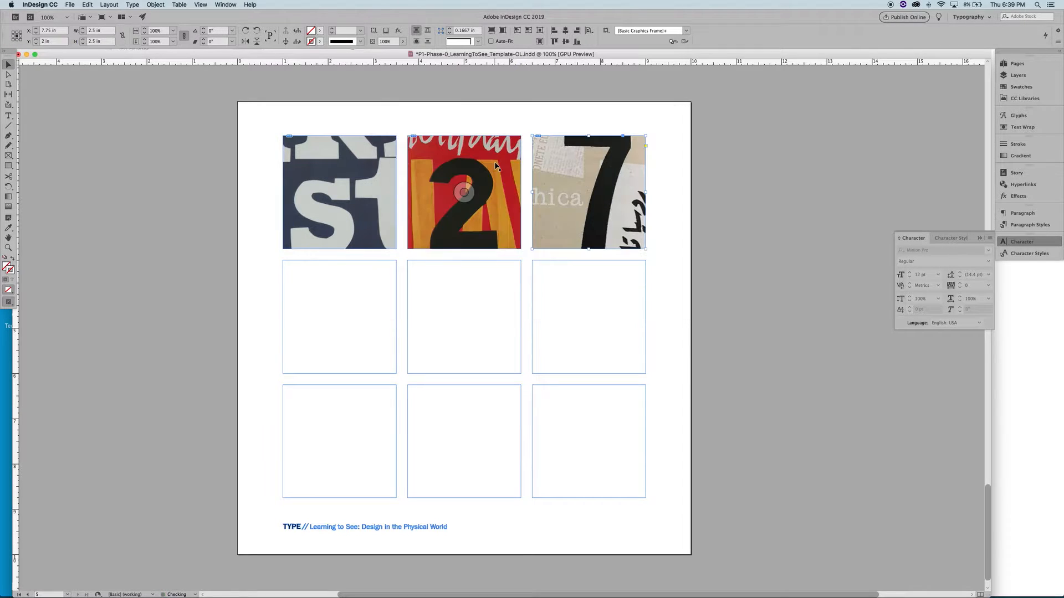
left_click(251, 237)
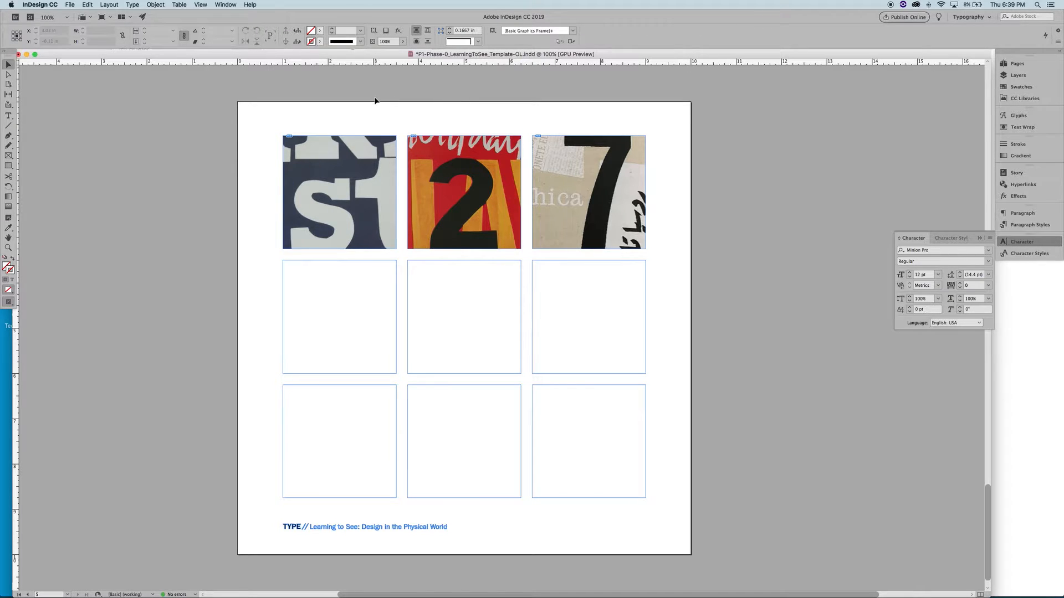
- Place TYPEArtboard 4.jpg in the middle row's left frame and TYPEArtboard 5.jpg in the center frame
left_click_drag(248, 313, 302, 326)
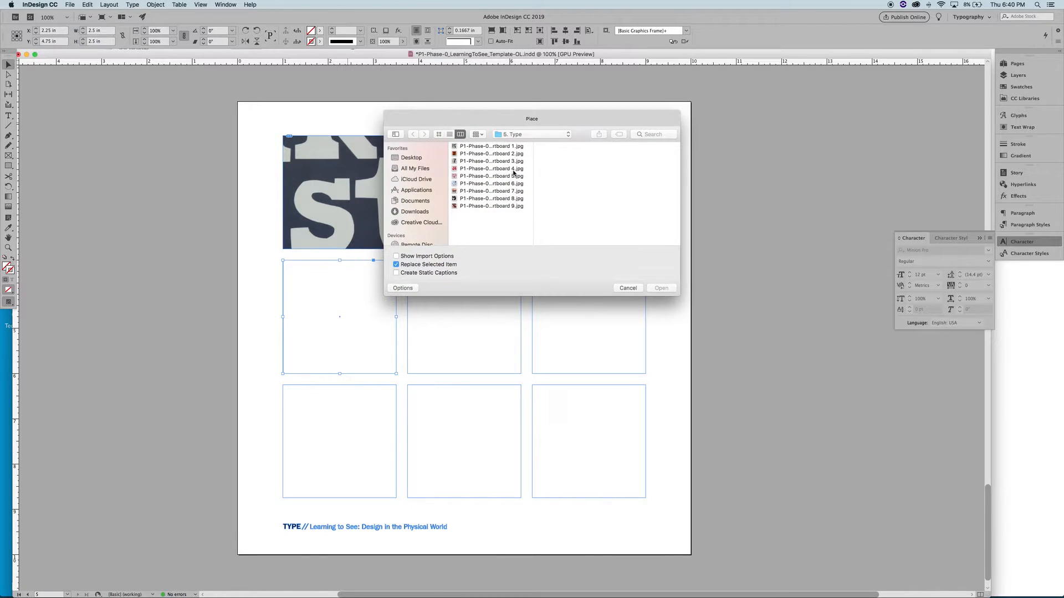
left_click(513, 170)
double_click(514, 173)
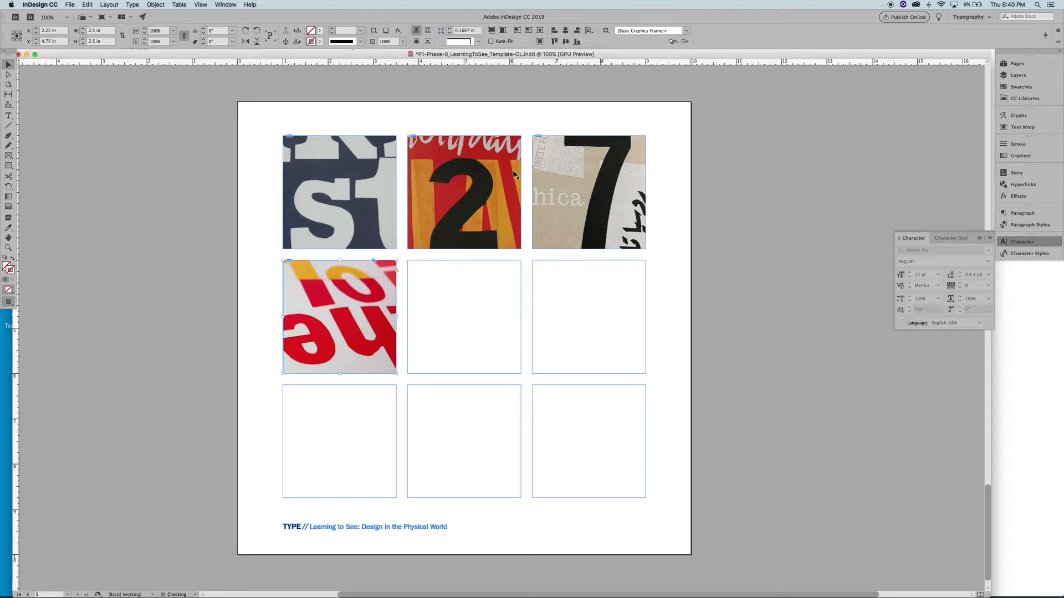
left_click(459, 266)
key("super+d")
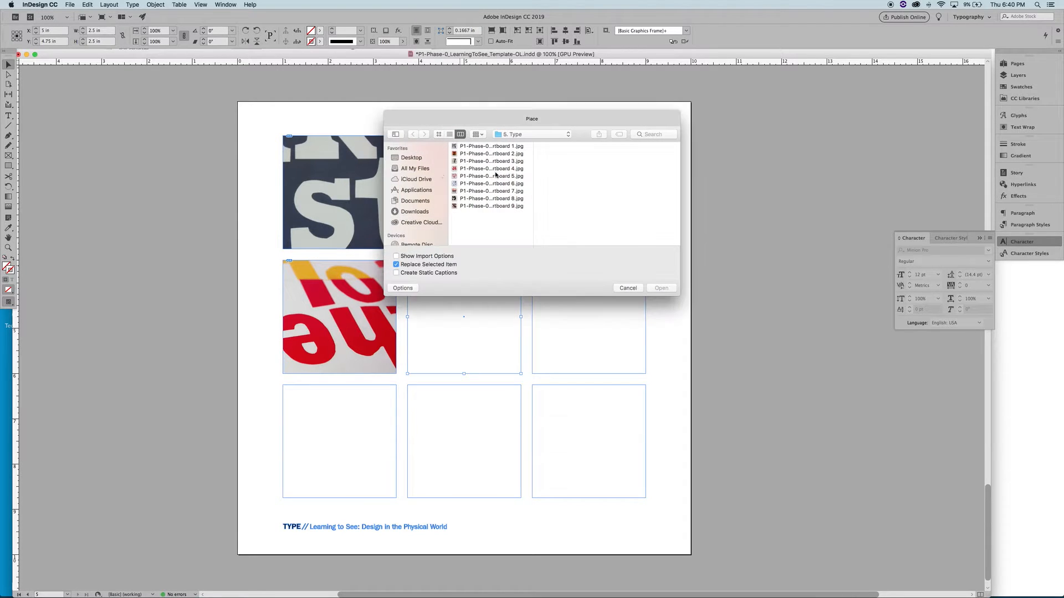
left_click(509, 177)
double_click(509, 177)
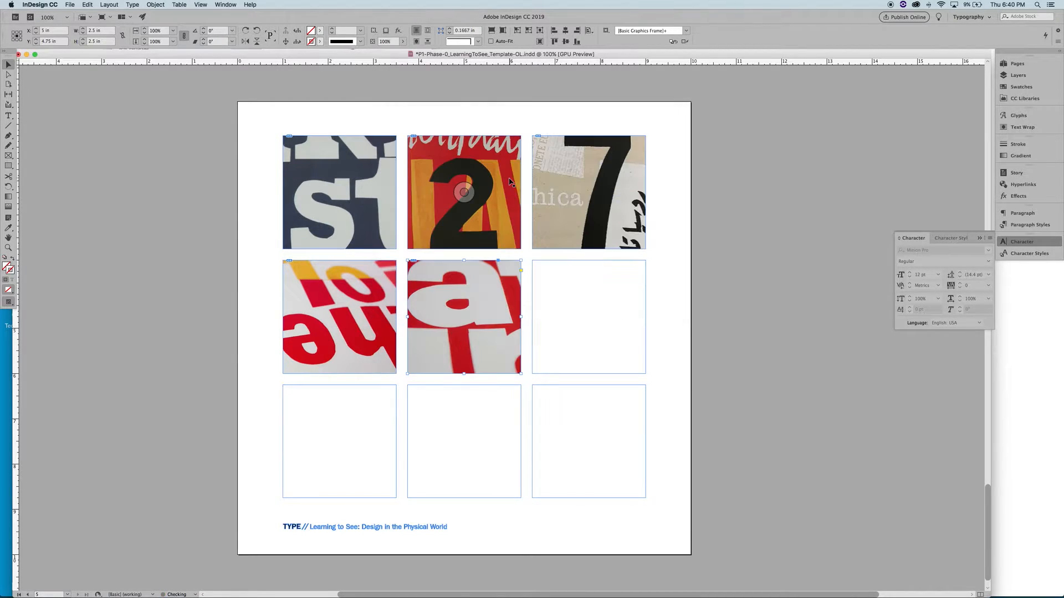
- Place TYPEArtboard 6.jpg in the middle row's right frame and TYPEArtboard 7.jpg in the bottom-left frame
left_click(574, 265)
key("super+d")
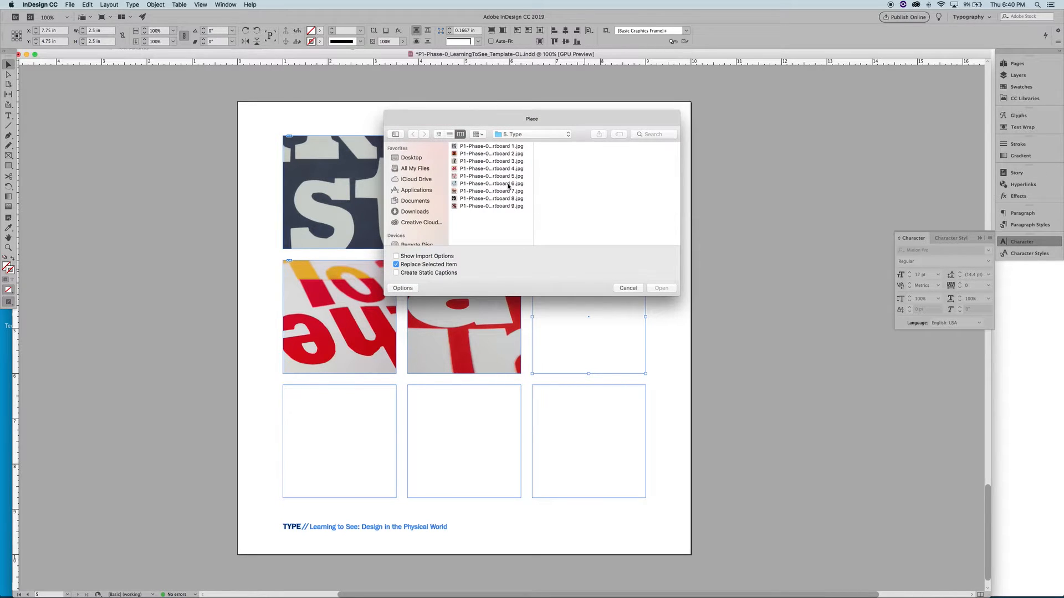
left_click(508, 184)
key("Return")
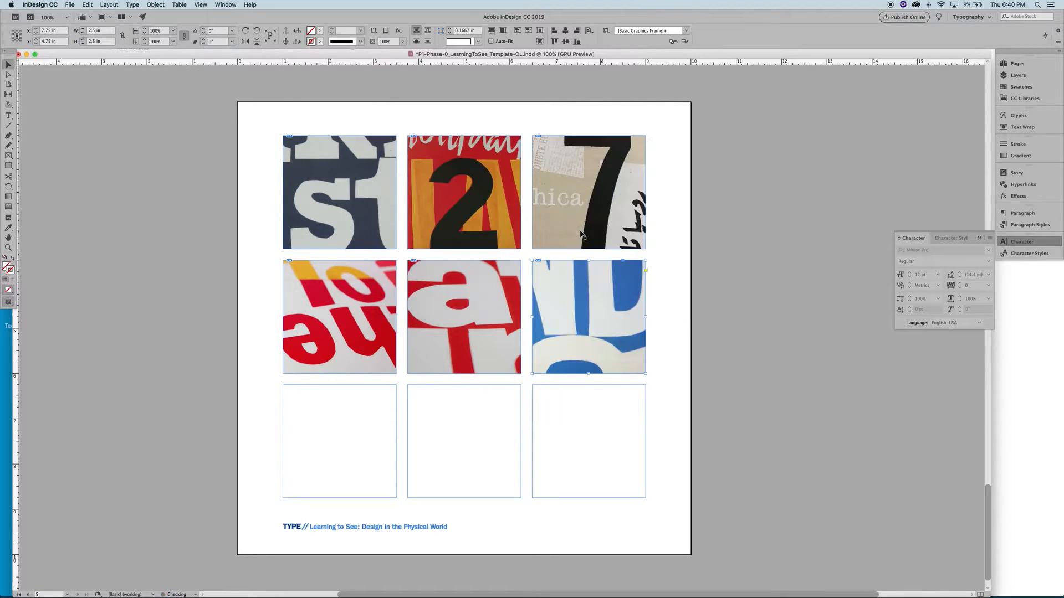
left_click(325, 436)
key("super+d")
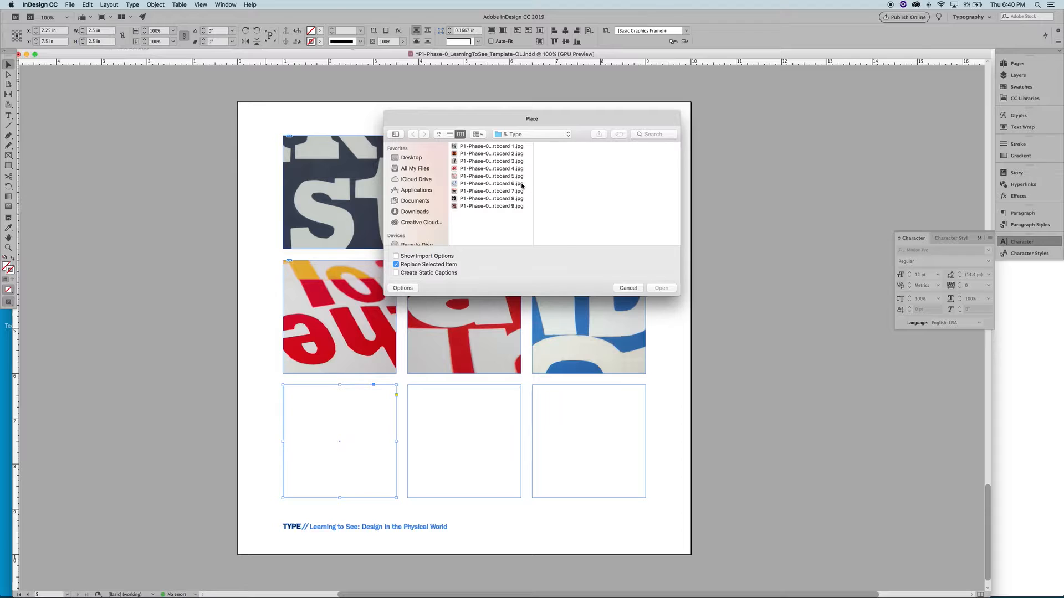
left_click(516, 191)
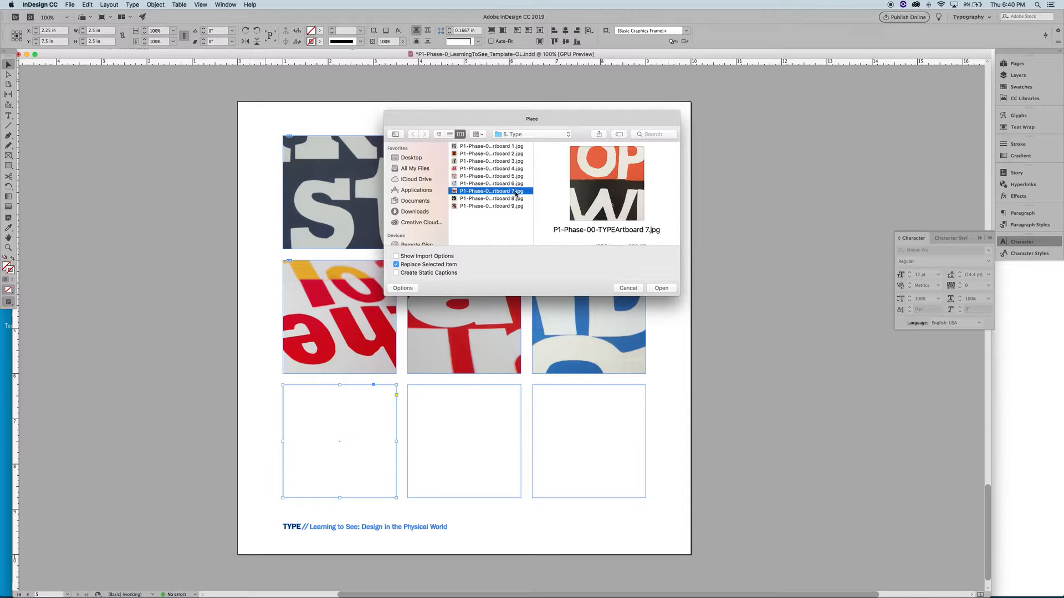
double_click(516, 192)
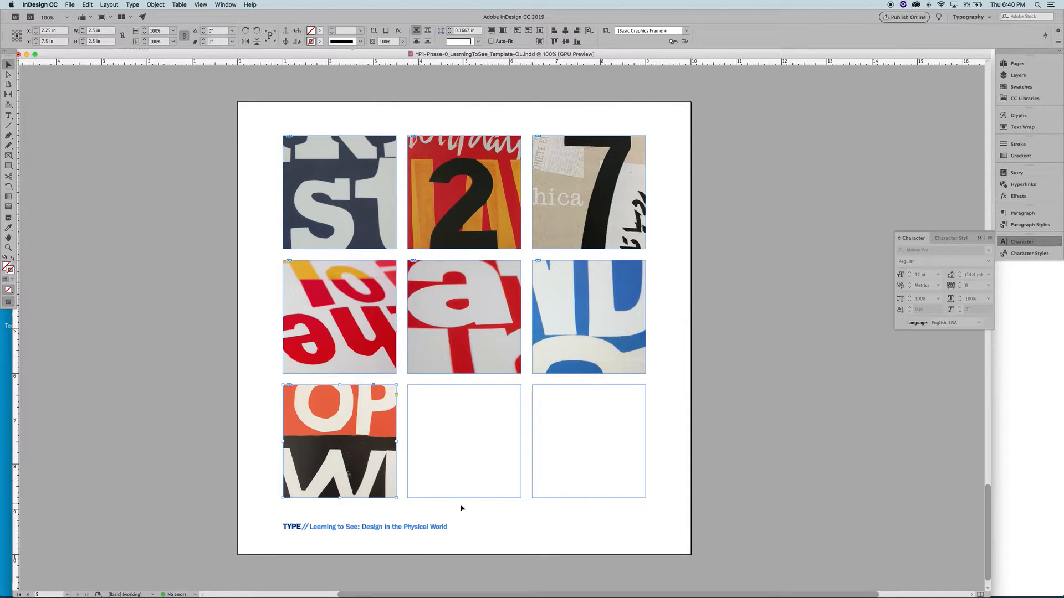
- Place TYPEArtboard 8.jpg in the bottom-middle frame and TYPEArtboard 9.jpg in the bottom-right frame
left_click(486, 491)
key("super+d")
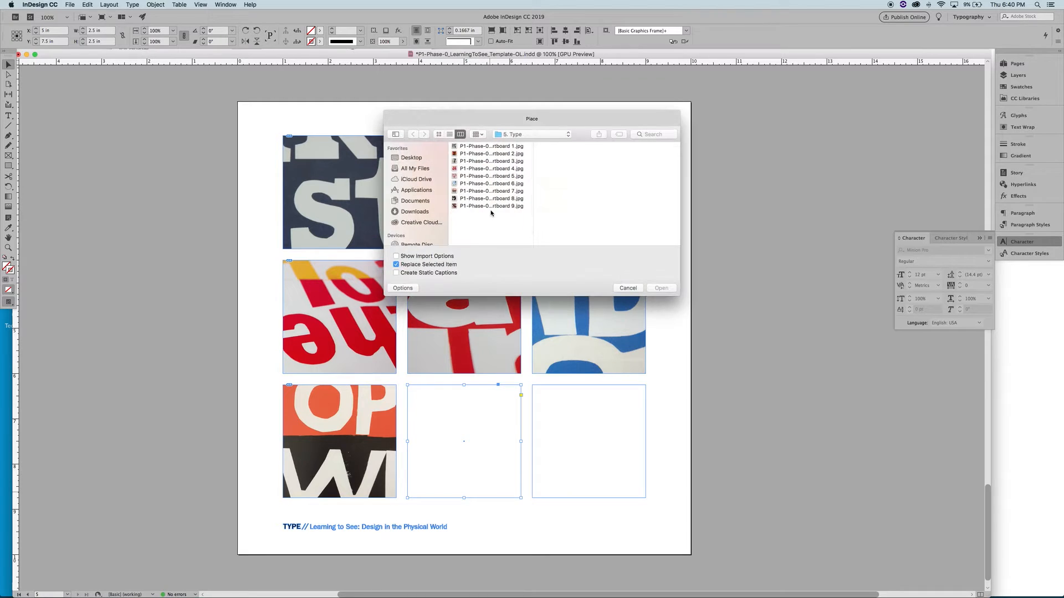
left_click(500, 199)
double_click(500, 199)
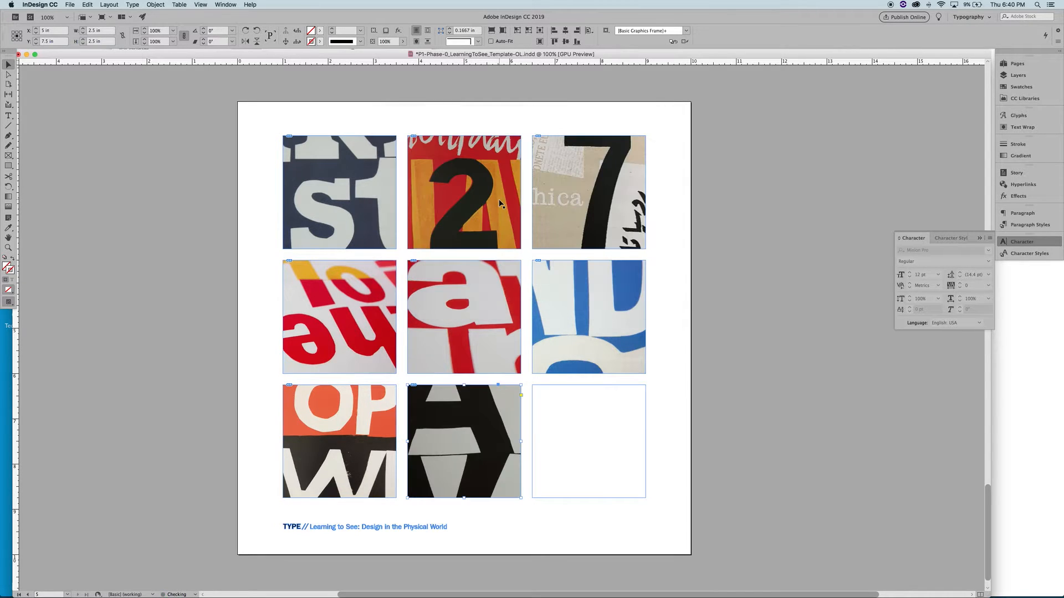
left_click(604, 486)
key("super+d")
left_click(498, 207)
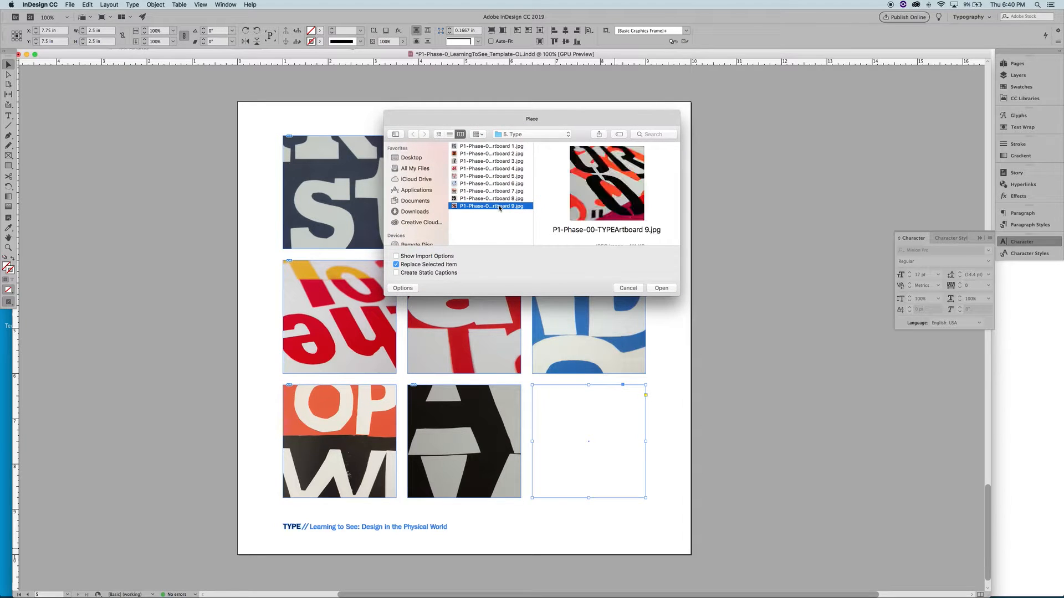
double_click(498, 207)
left_click(165, 226)
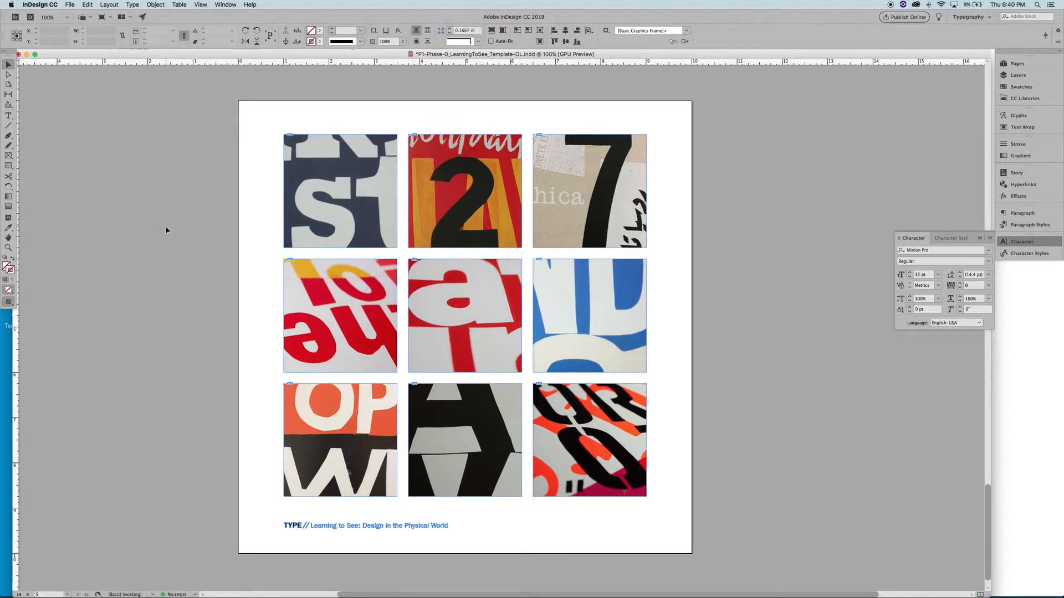
- Hide the frame edges to view the filled TYPE page without its blue outlines
left_click(204, 5)
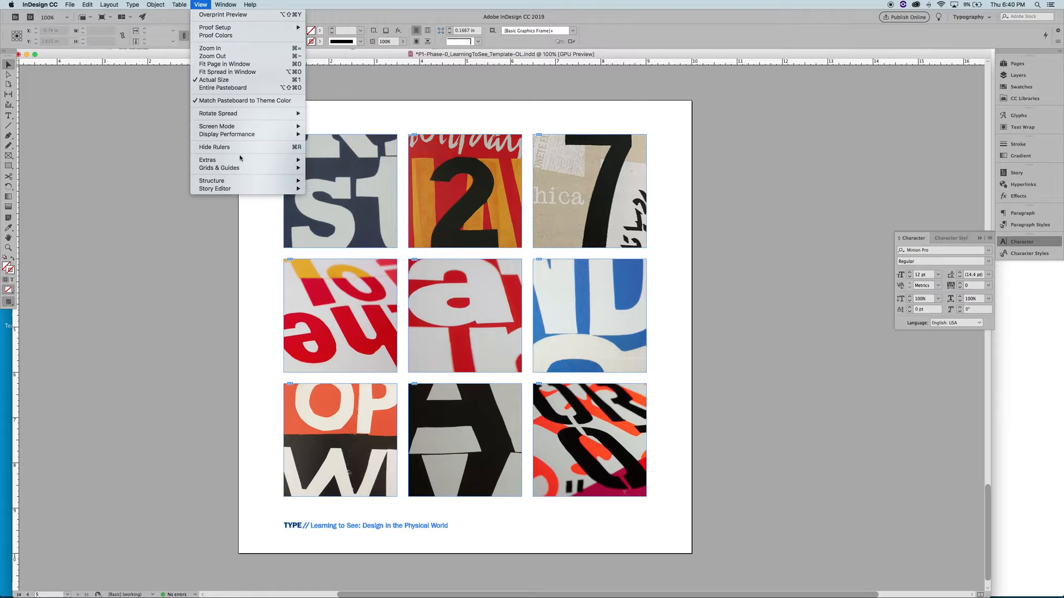
mouse_move(240, 160)
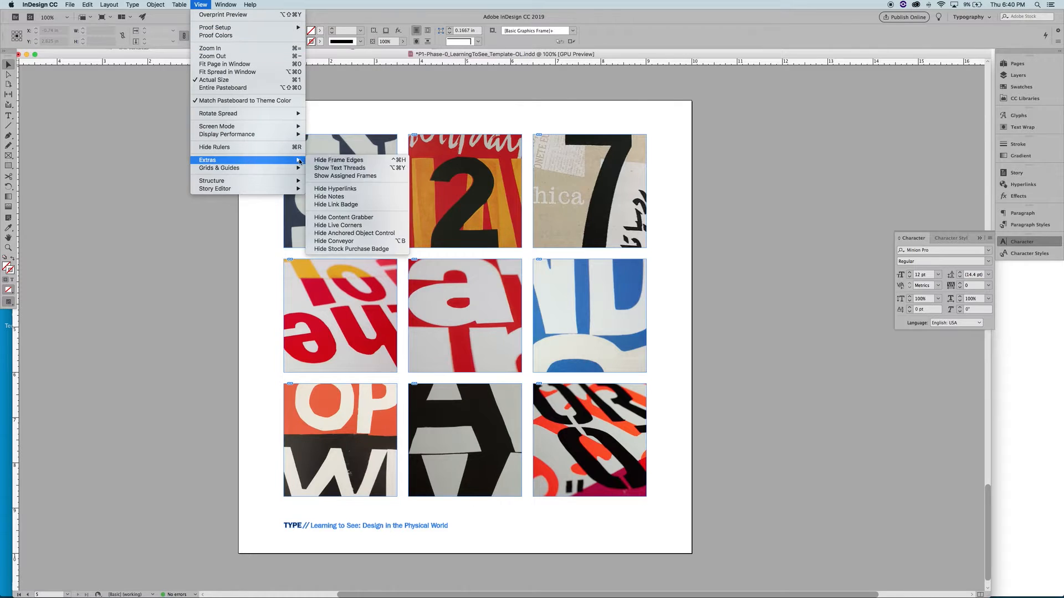
left_click(350, 160)
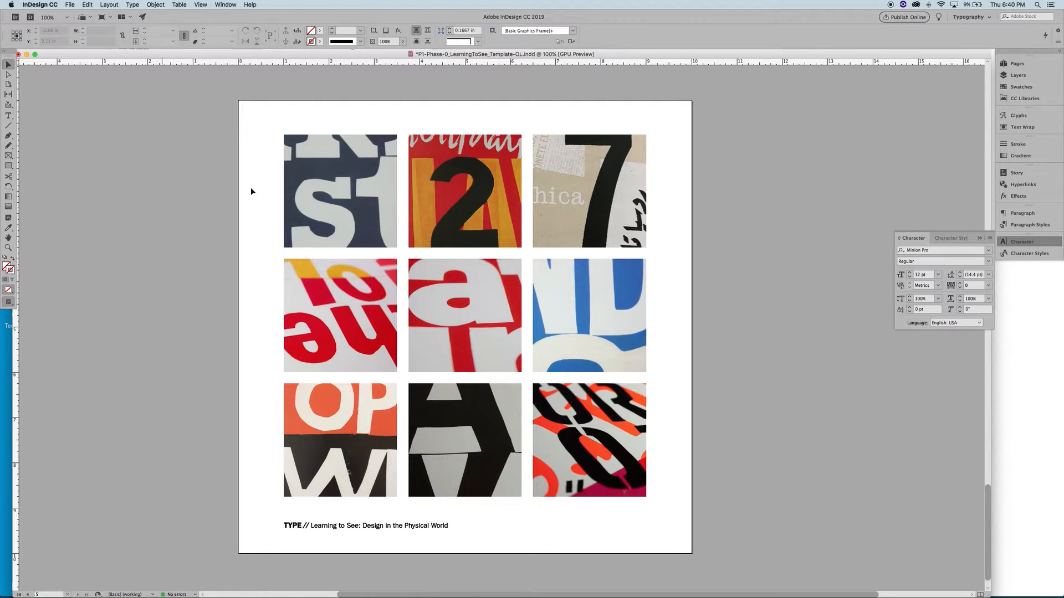
- Look through pages 1 to 4 of the template in order and return to the TYPE page, page 5
left_click(1018, 63)
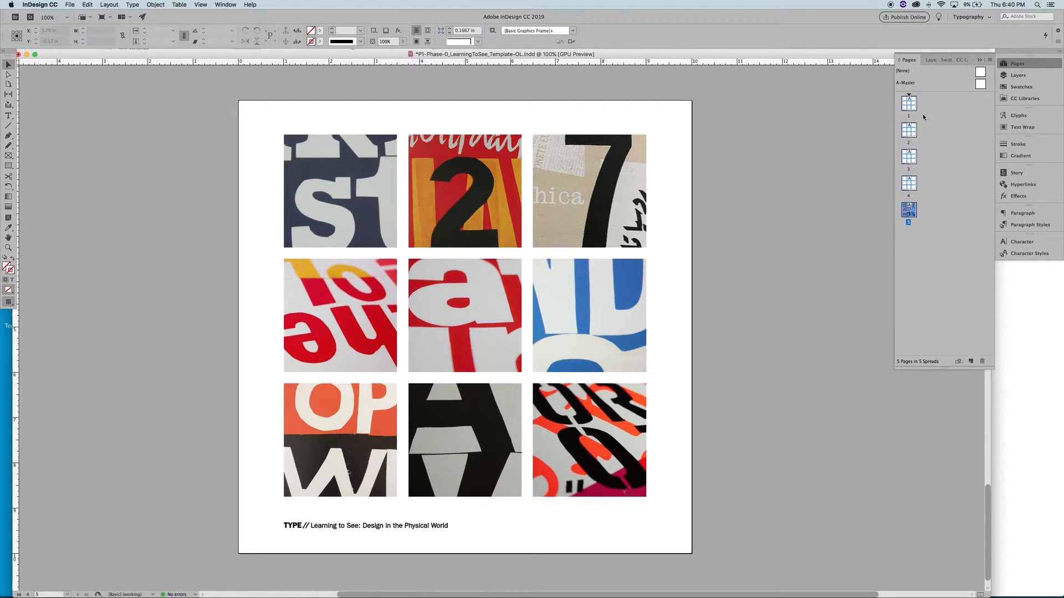
double_click(909, 103)
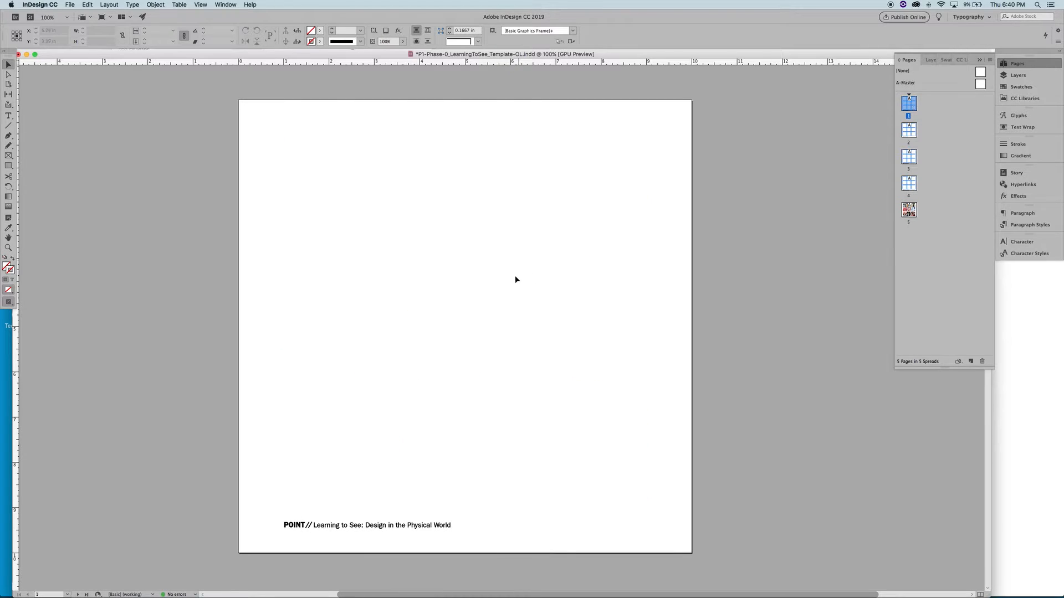
double_click(909, 131)
double_click(913, 163)
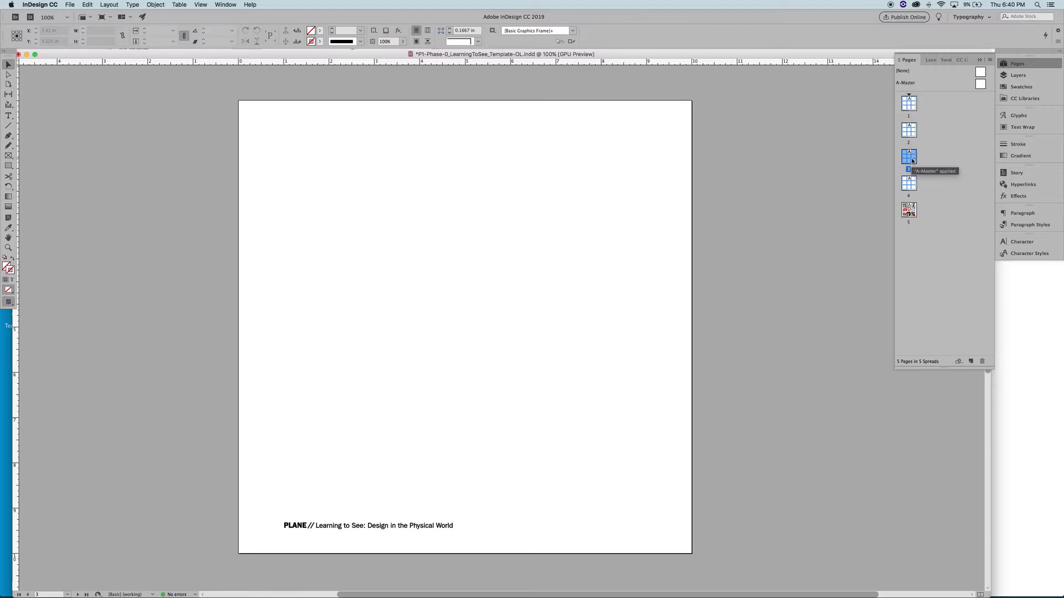
double_click(907, 187)
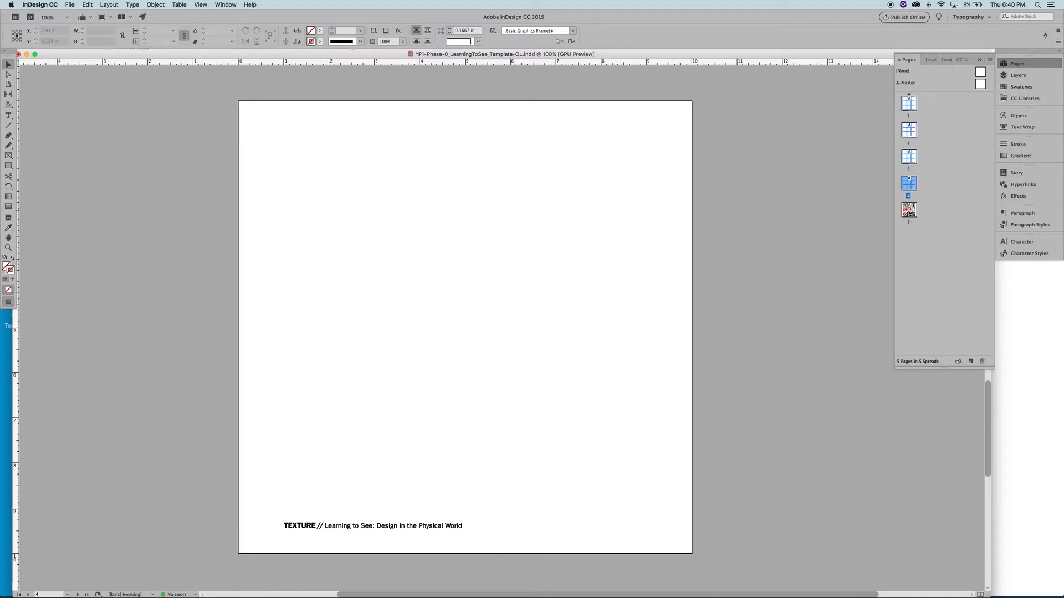
double_click(909, 211)
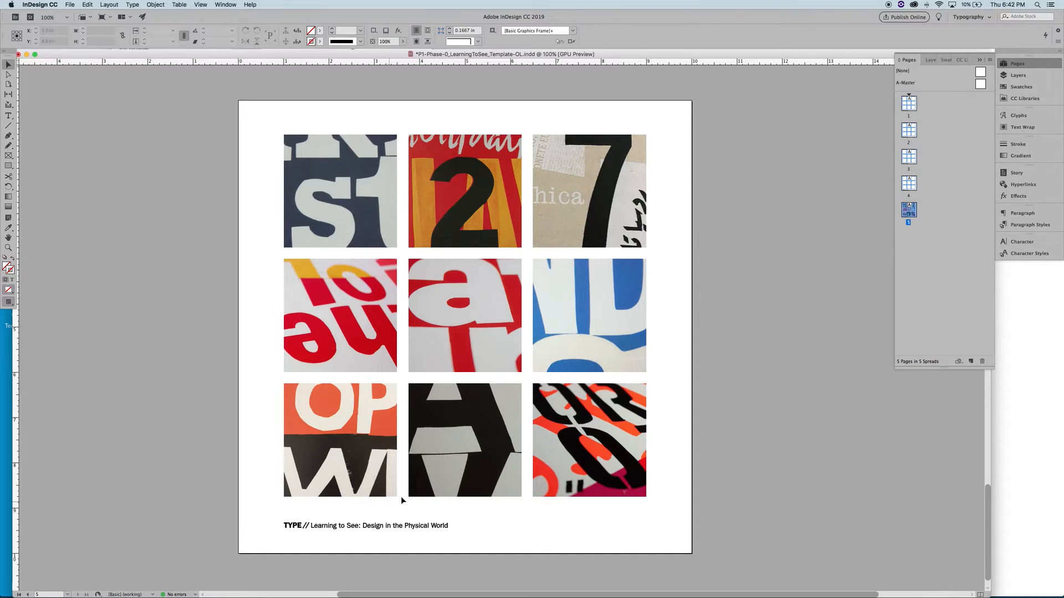
- Try deleting the image in the top-left frame with the Direct Selection tool, and undo the deletion
left_click(451, 469)
left_click(322, 201)
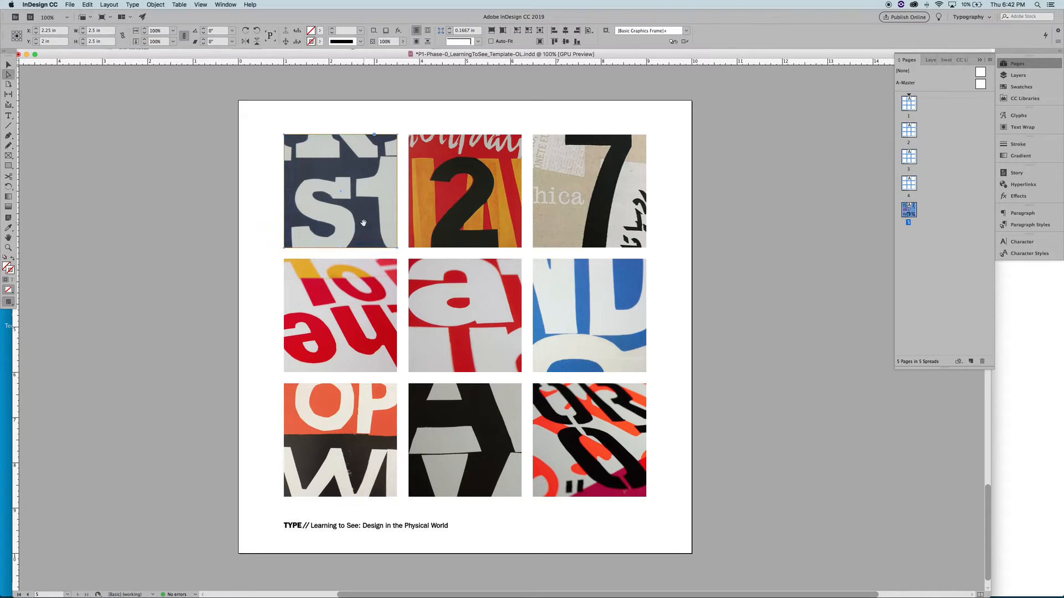
double_click(369, 227)
key("Delete")
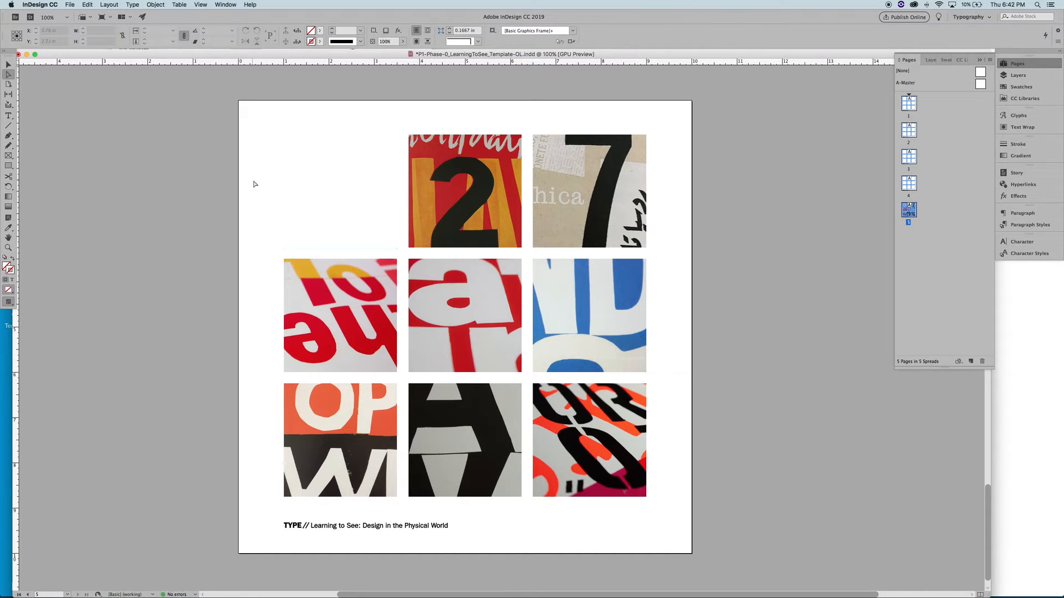
key("super+z")
key("v")
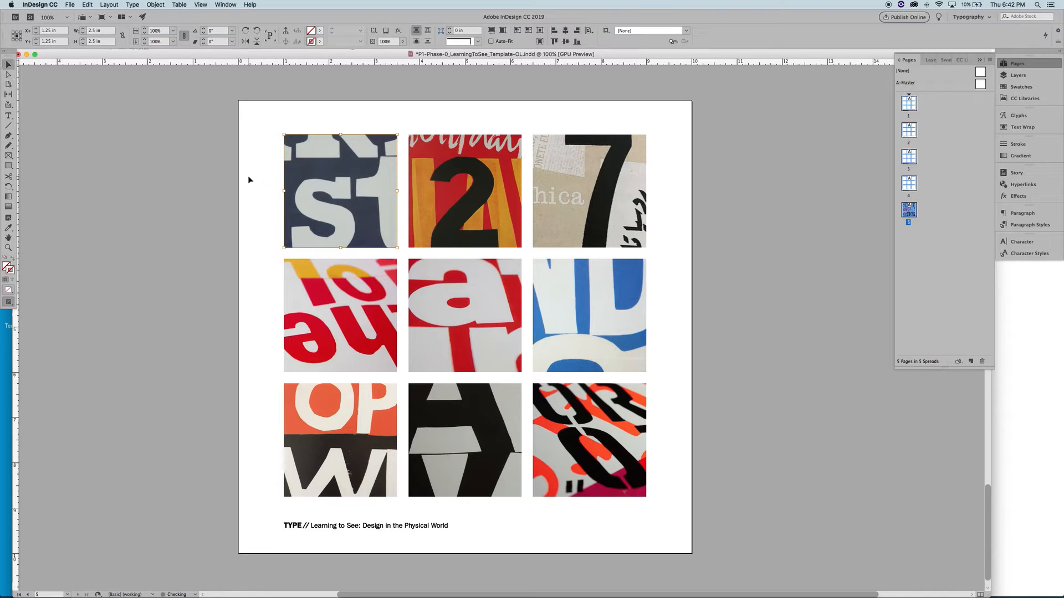
- Try deleting the whole top-left frame with the Selection tool, and undo the deletion
left_click(250, 176)
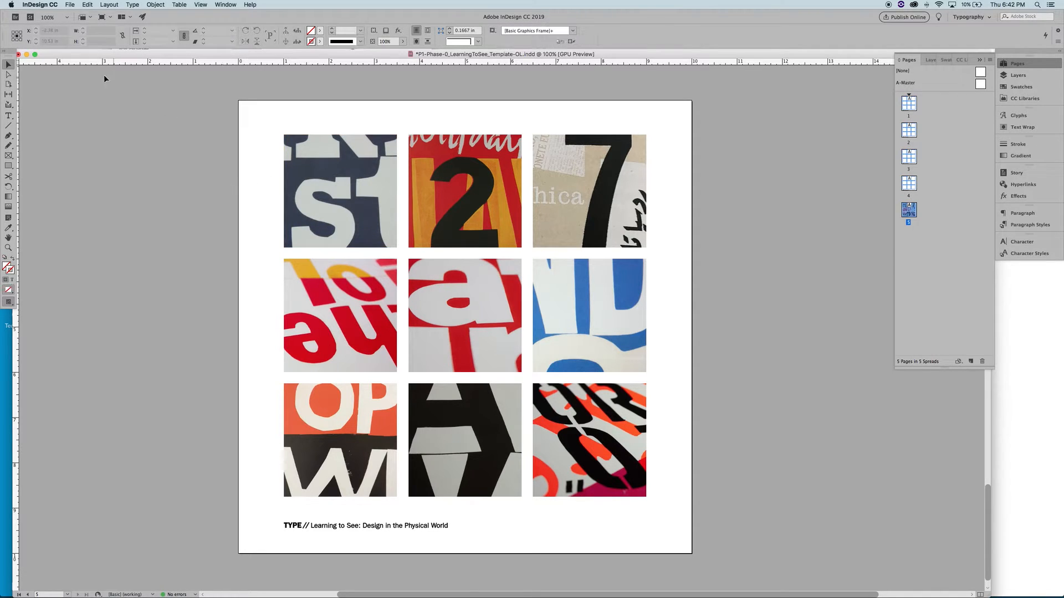
left_click(390, 198)
key("Delete")
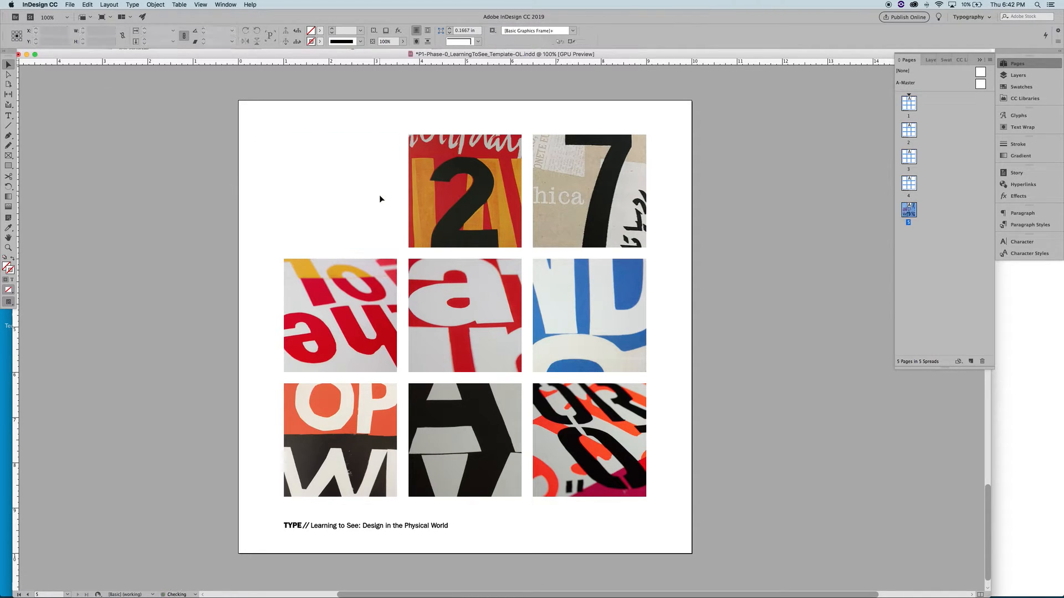
left_click_drag(247, 148, 374, 224)
key("super+z")
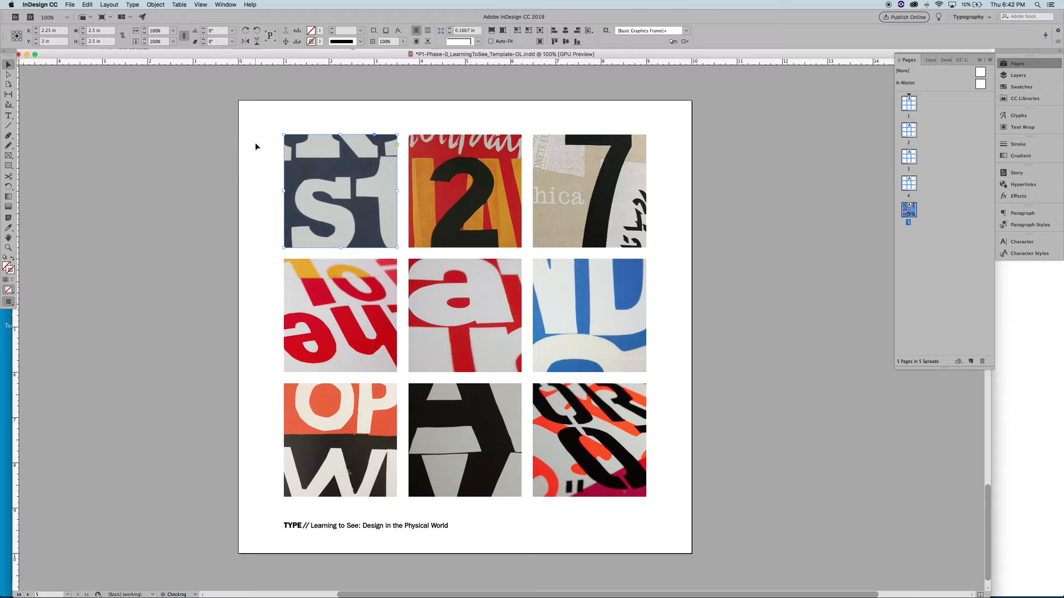
left_click(255, 145)
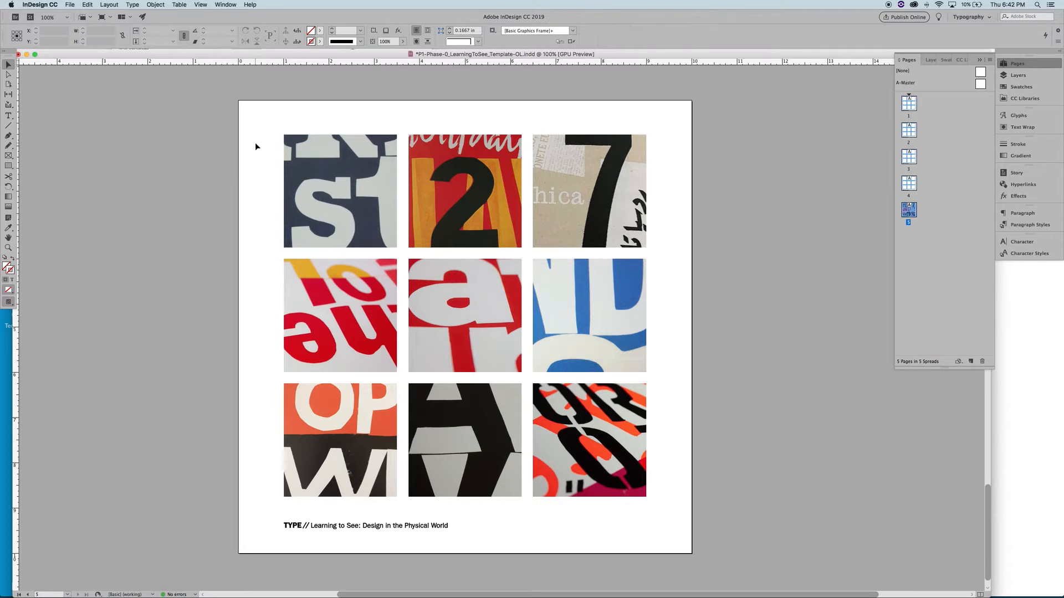
- Delete only the image inside the top-left frame with the Direct Selection tool, leaving the frame itself in place
left_click(9, 74)
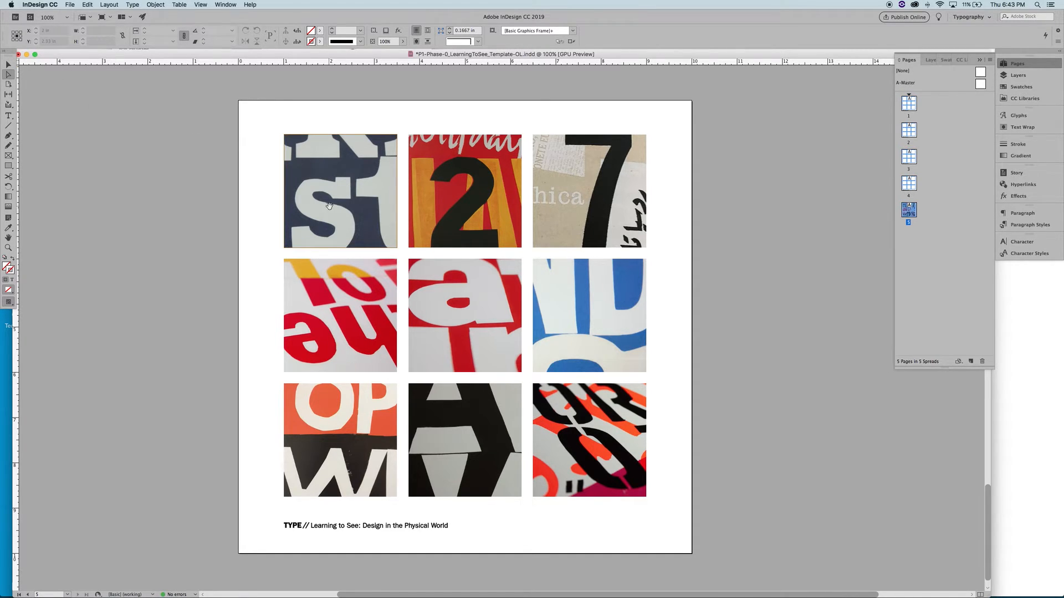
key("v")
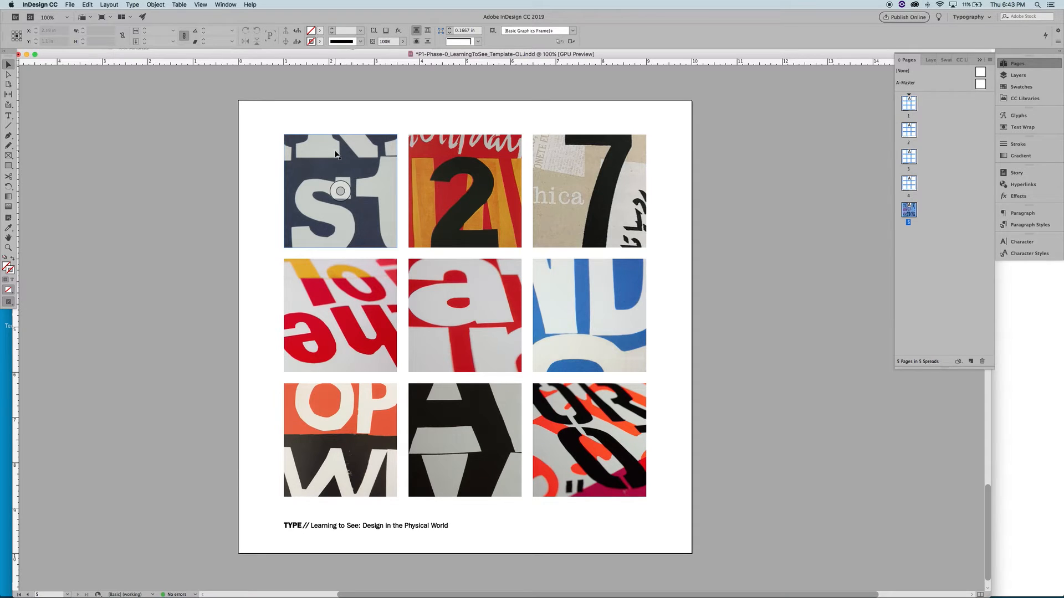
key("a")
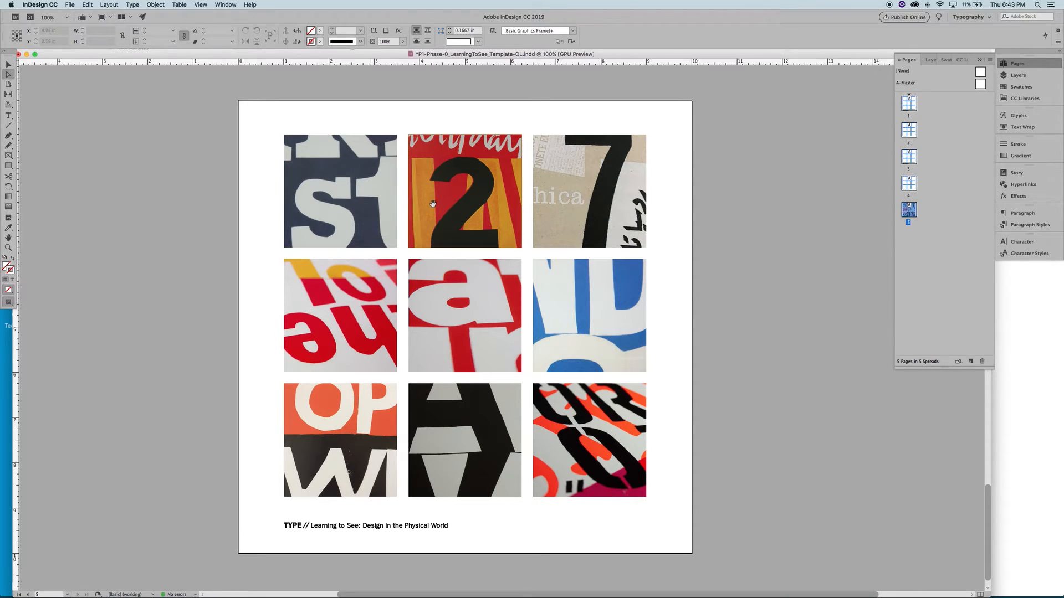
left_click(300, 196)
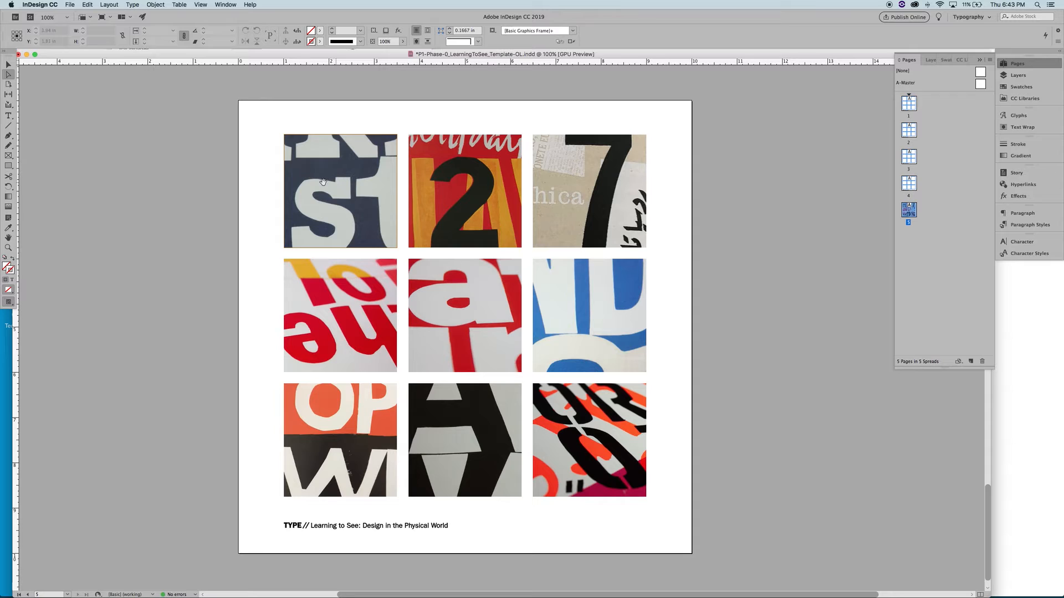
left_click_drag(327, 182, 341, 196)
key("Escape")
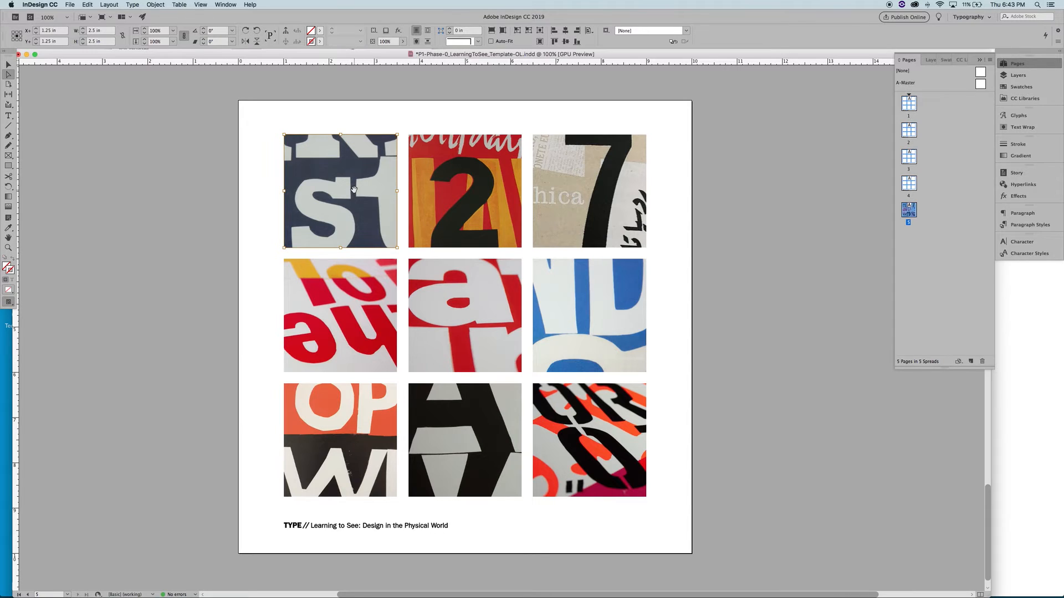
left_click_drag(356, 167, 330, 184)
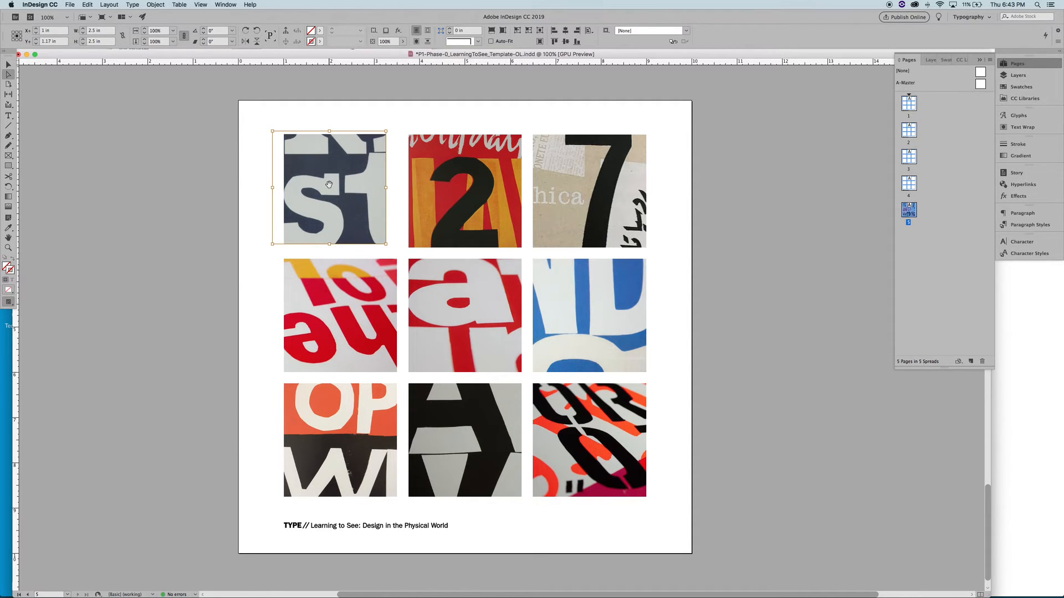
key("Delete")
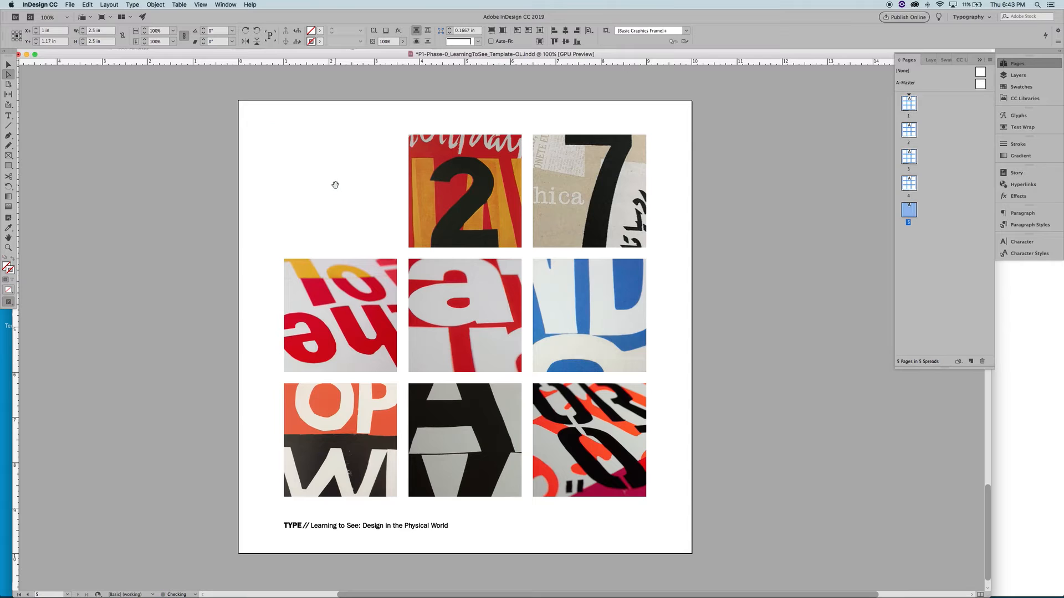
- Return to the Selection tool and show the frame edges on the TYPE page
key("v")
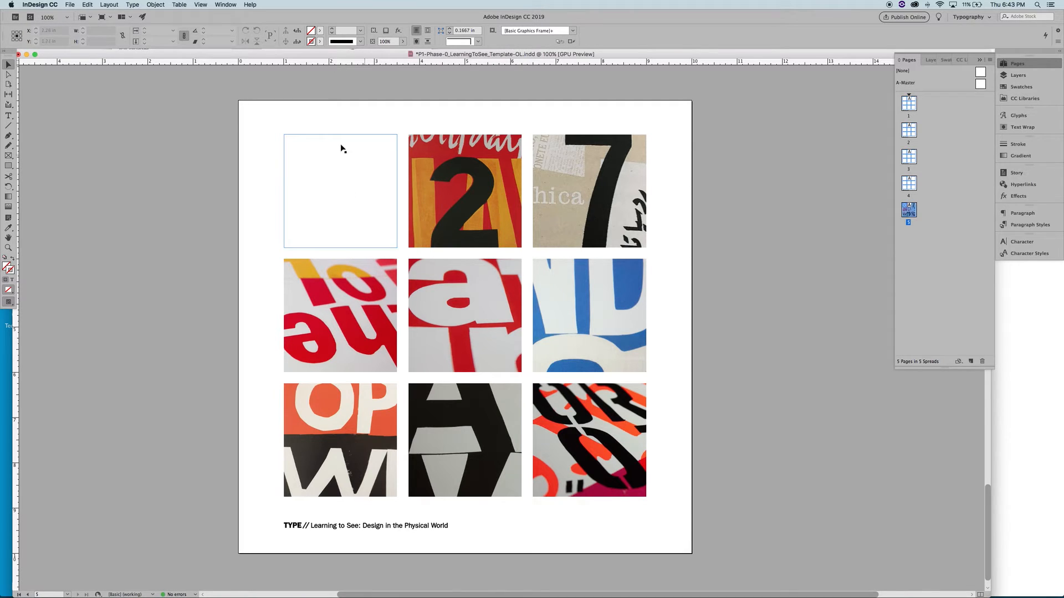
left_click(202, 5)
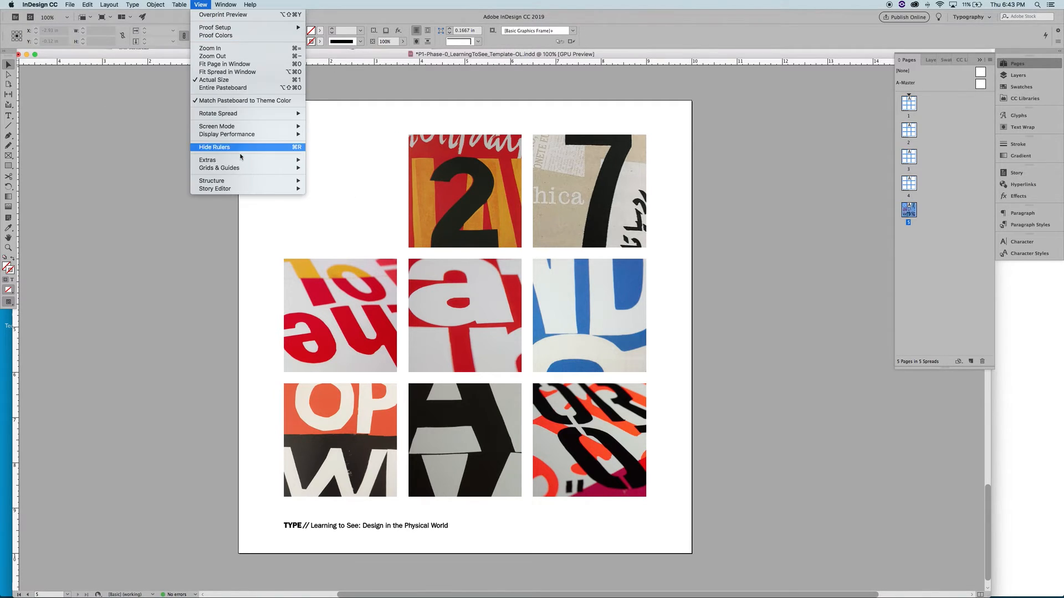
mouse_move(240, 160)
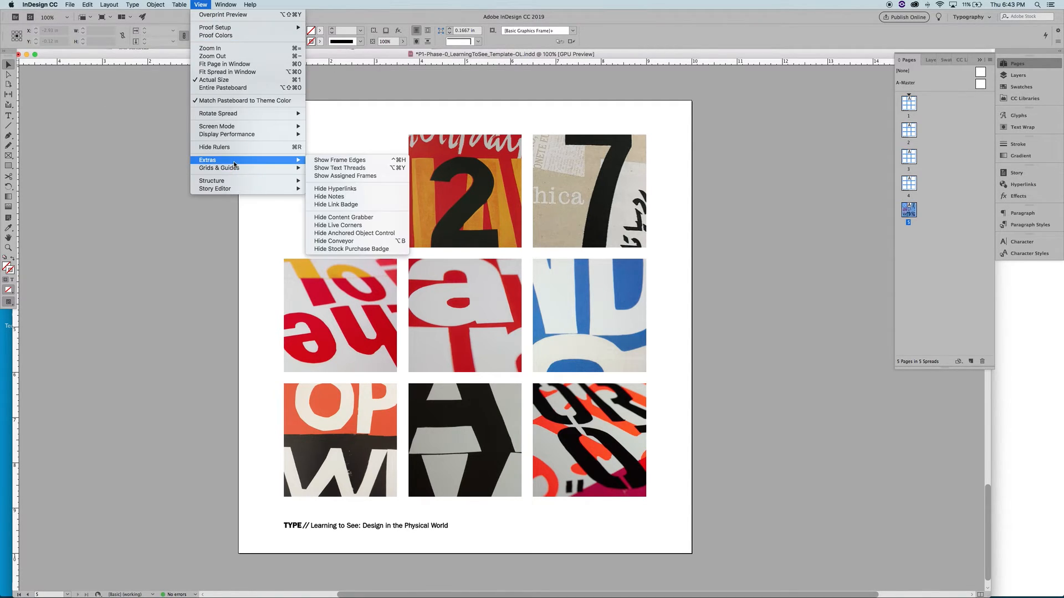
left_click(334, 160)
- Place TYPEArtboard 8.jpg in the empty top-left frame and deselect it
left_click_drag(289, 118, 318, 138)
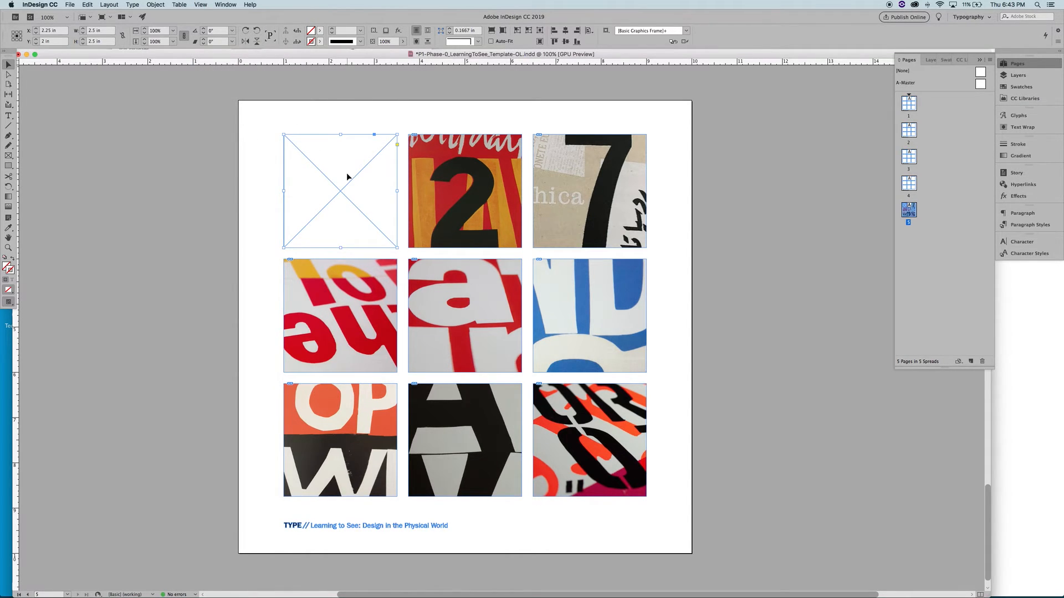
key("super+d")
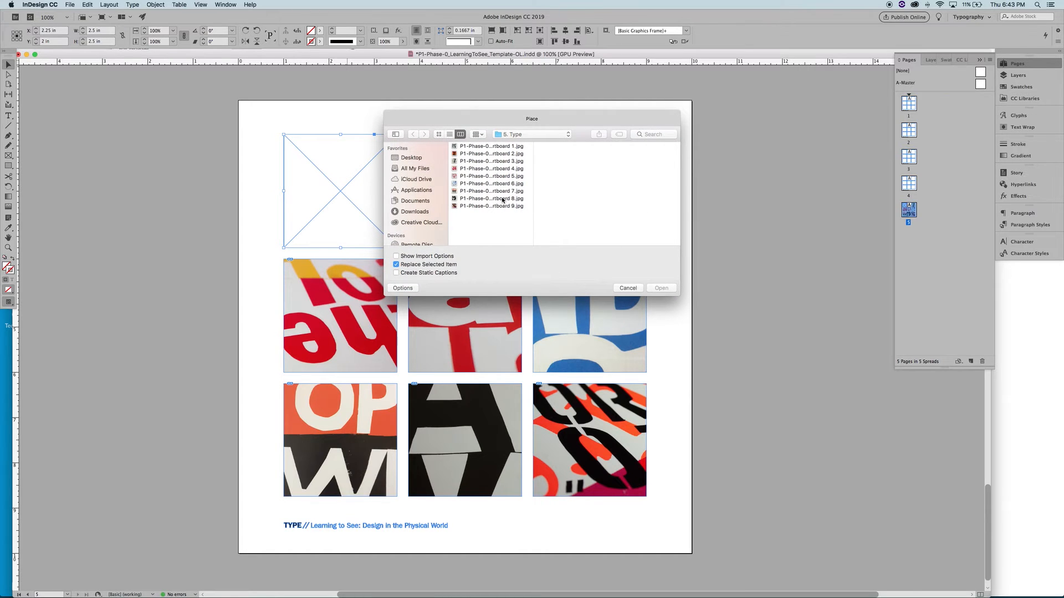
left_click(501, 198)
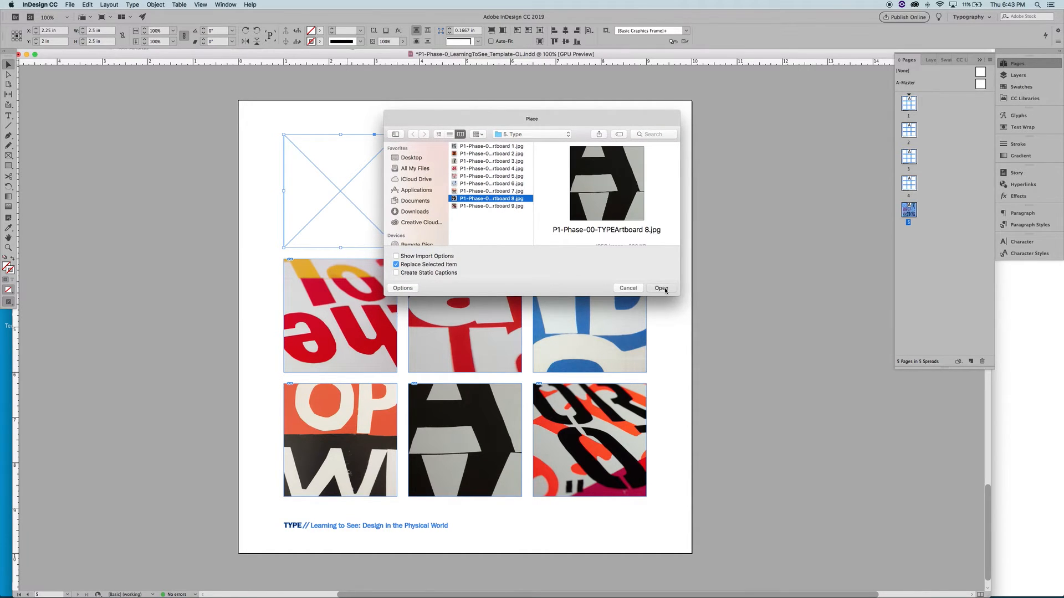
left_click(661, 288)
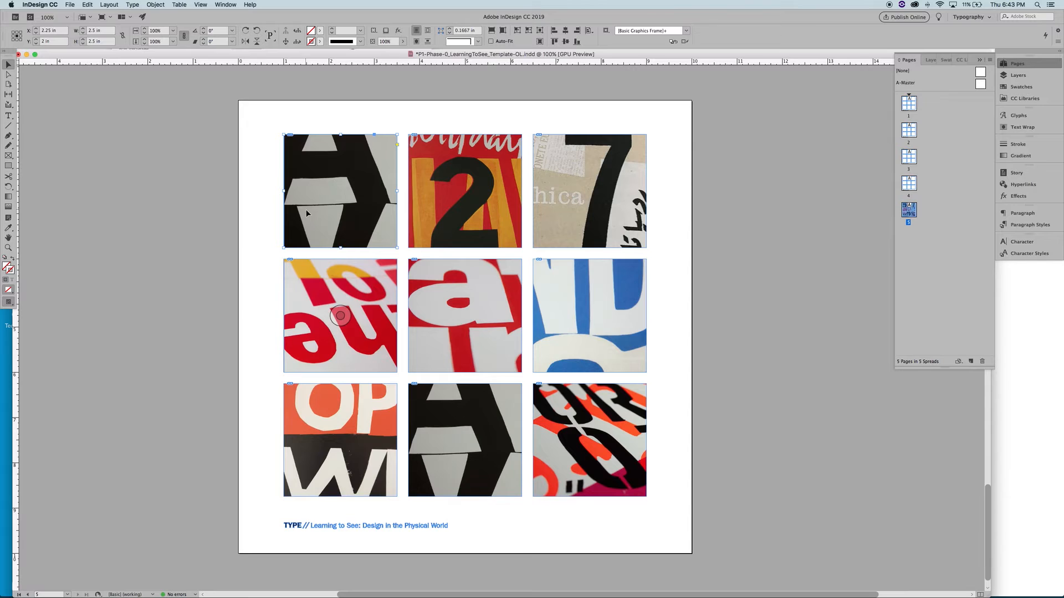
left_click(340, 190)
left_click_drag(319, 187, 338, 190)
key("super+z")
key("v")
left_click(244, 192)
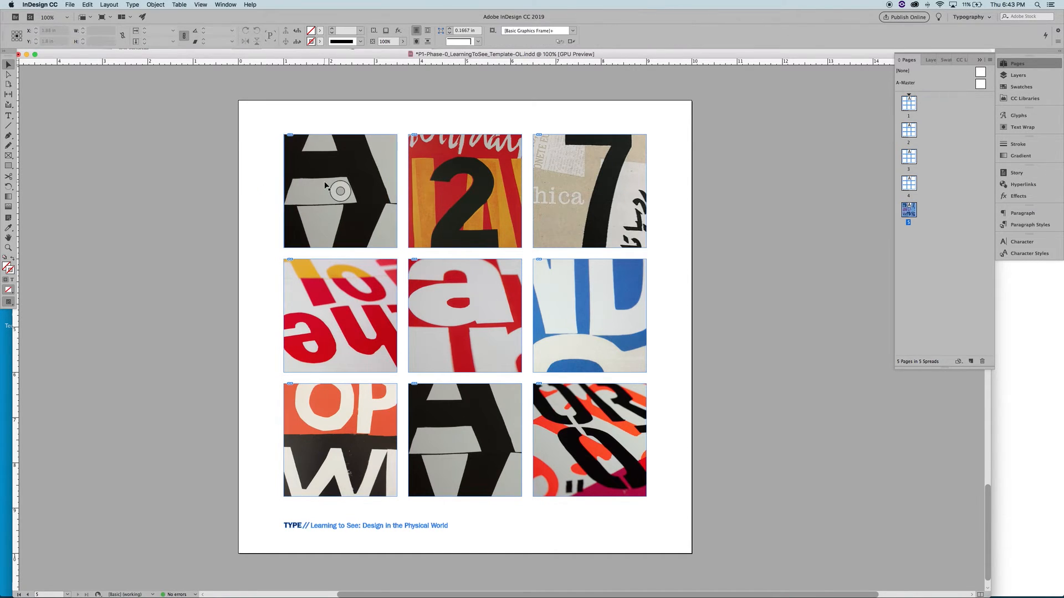
- Delete the duplicate black-and-grey image from inside the bottom-middle frame, keeping the frame
left_click(508, 419)
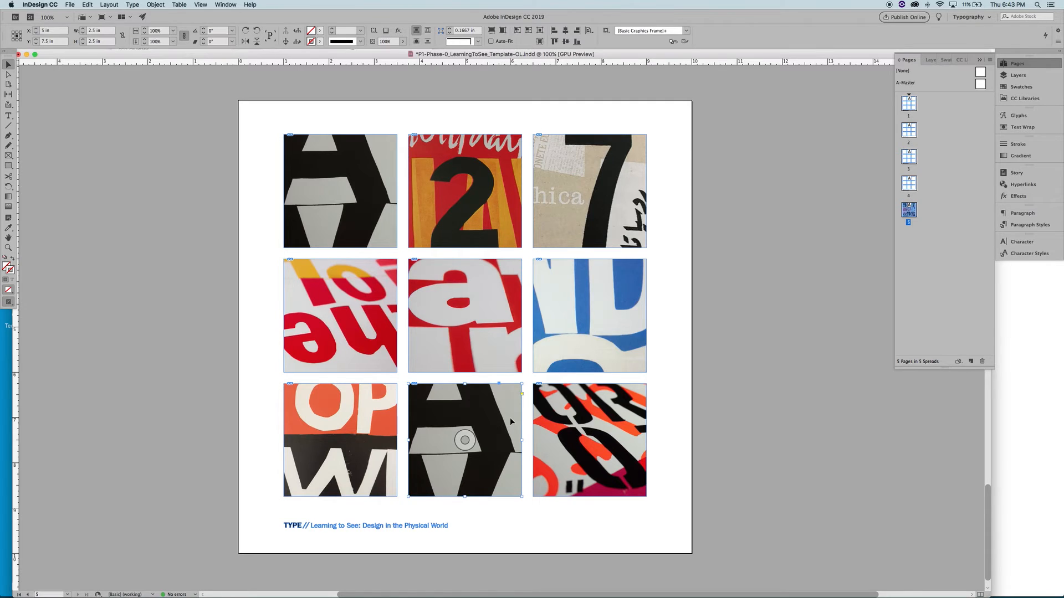
key("a")
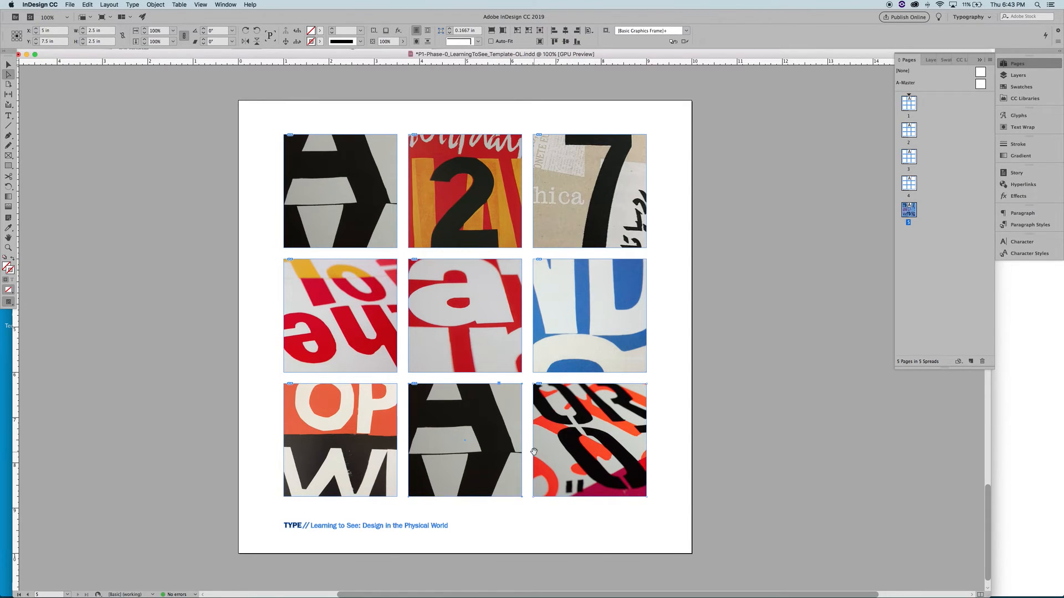
left_click(446, 417)
key("Delete")
key("v")
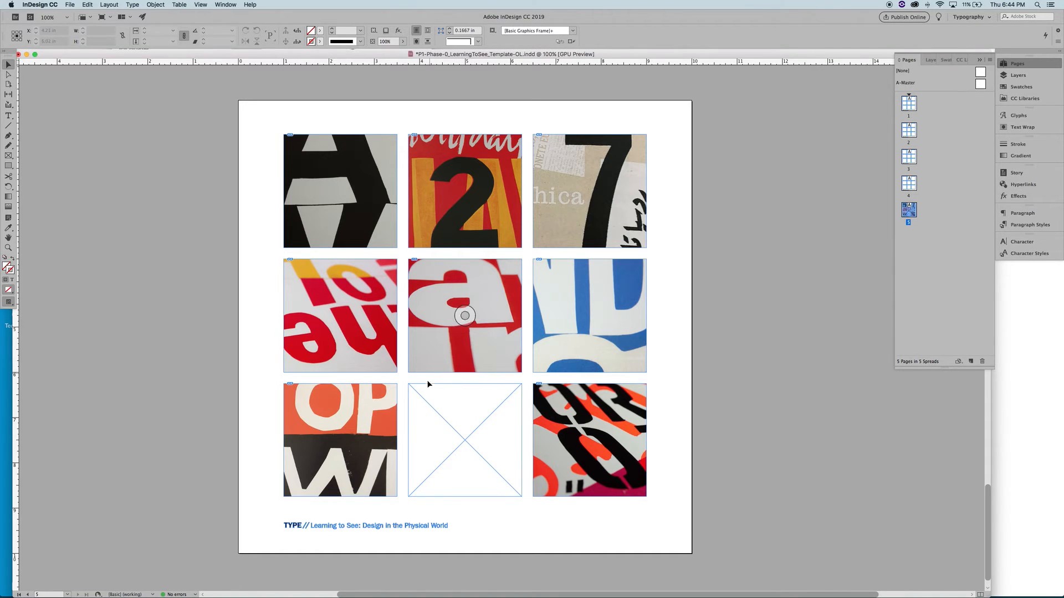
- Place TYPEArtboard 1.jpg in the empty bottom-middle frame
left_click(465, 439)
key("super+d")
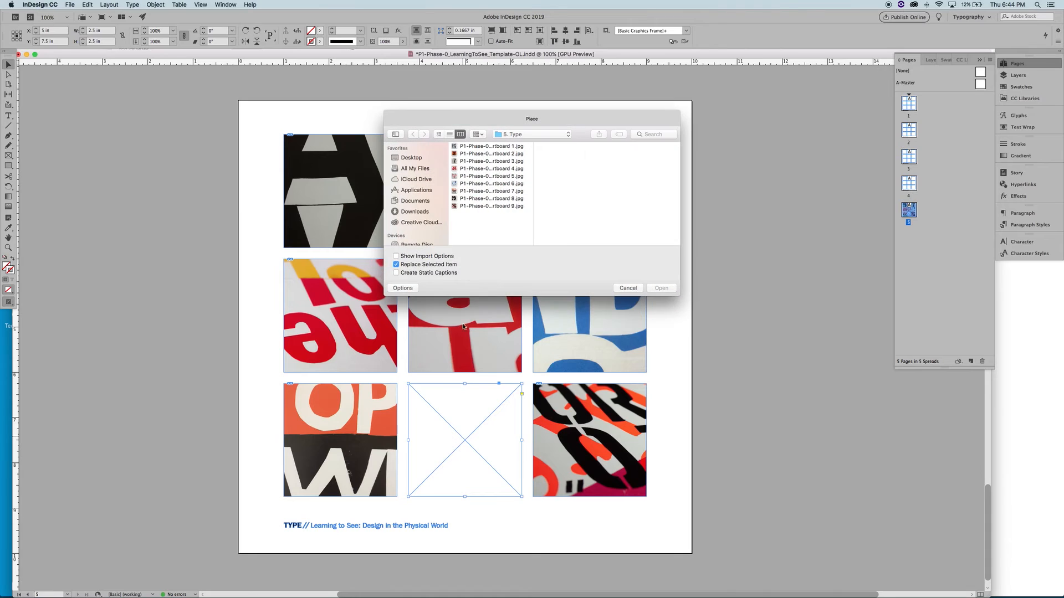
left_click(489, 147)
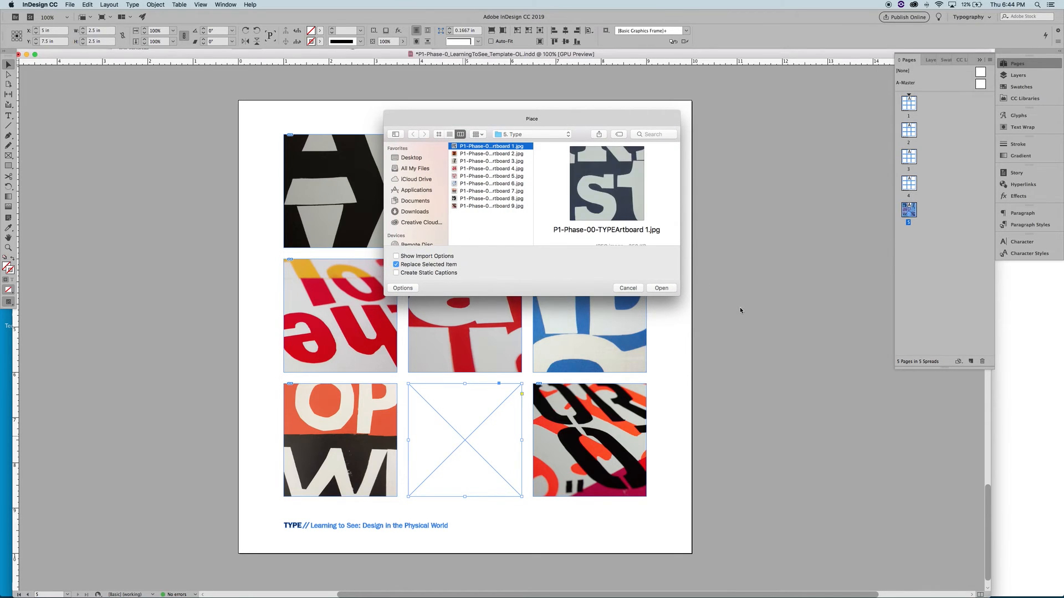
left_click(659, 287)
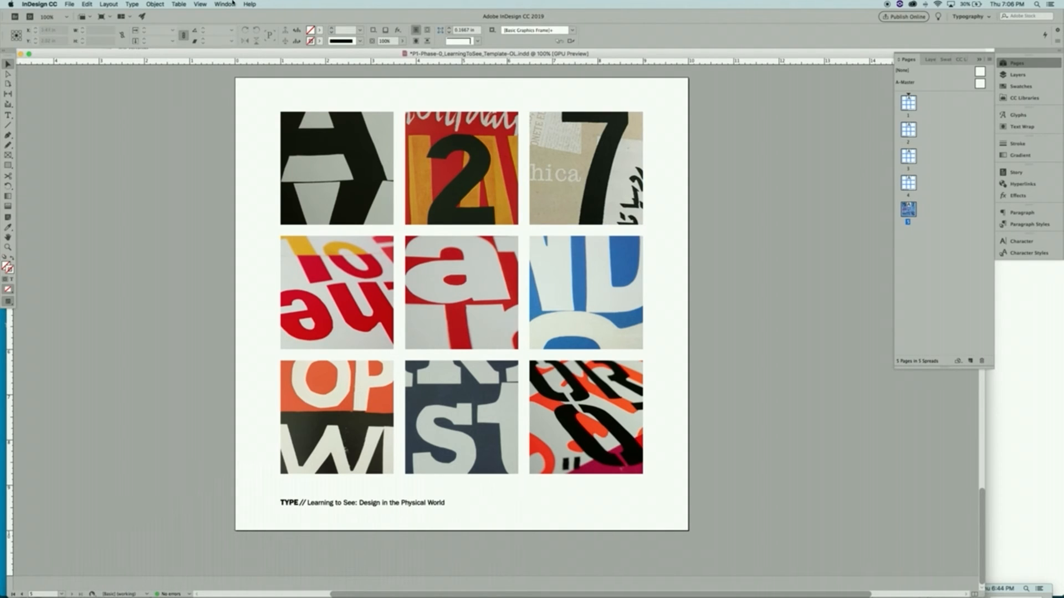
- Start exporting the document as Adobe PDF (Print), naming the file P1-Phase-0_LearningToSee_ followed by the designer's last name
left_click(69, 3)
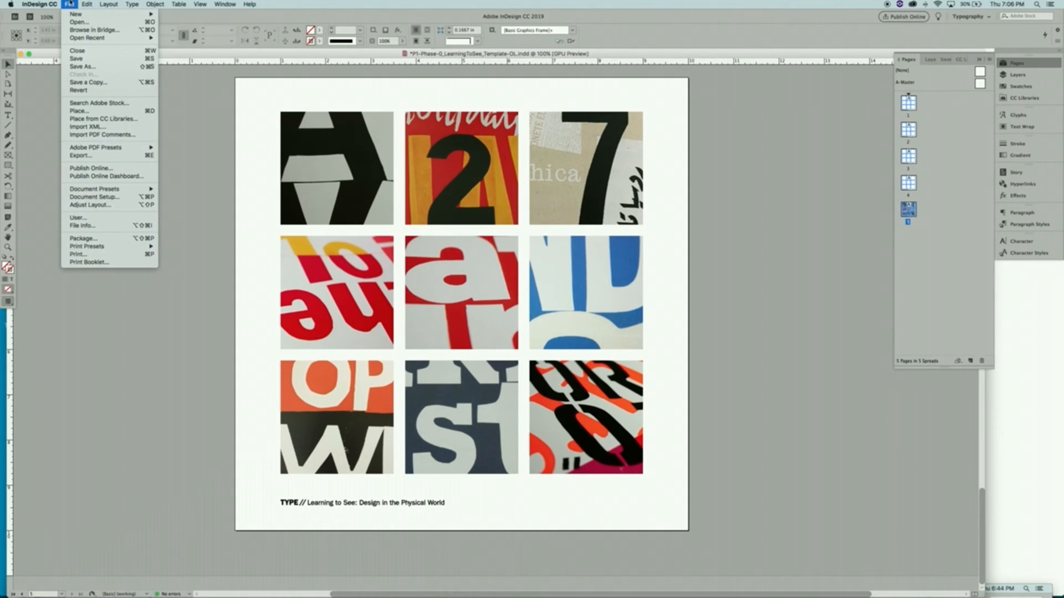
left_click(92, 157)
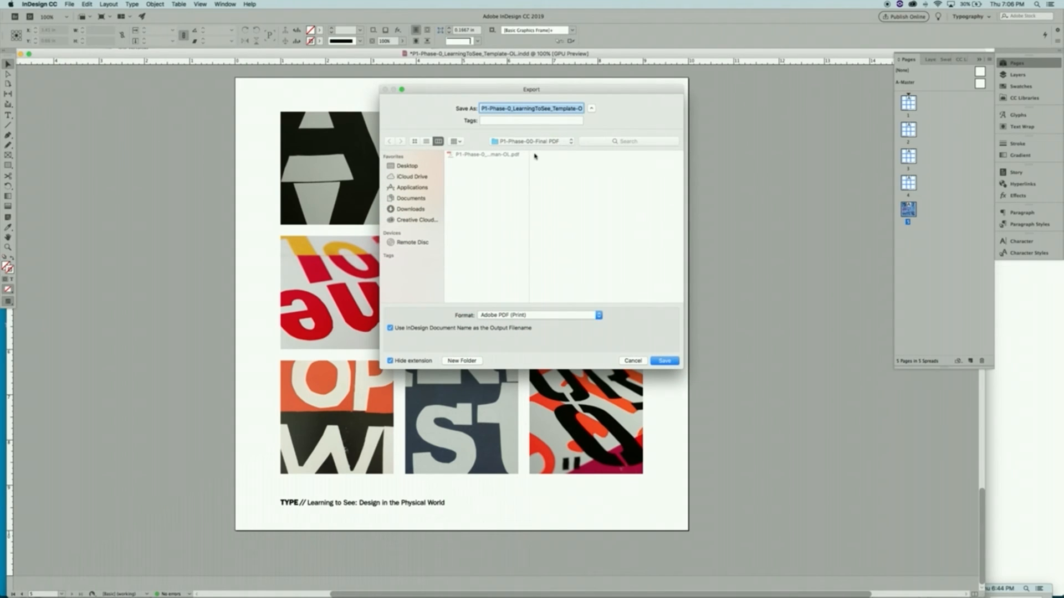
left_click(553, 108)
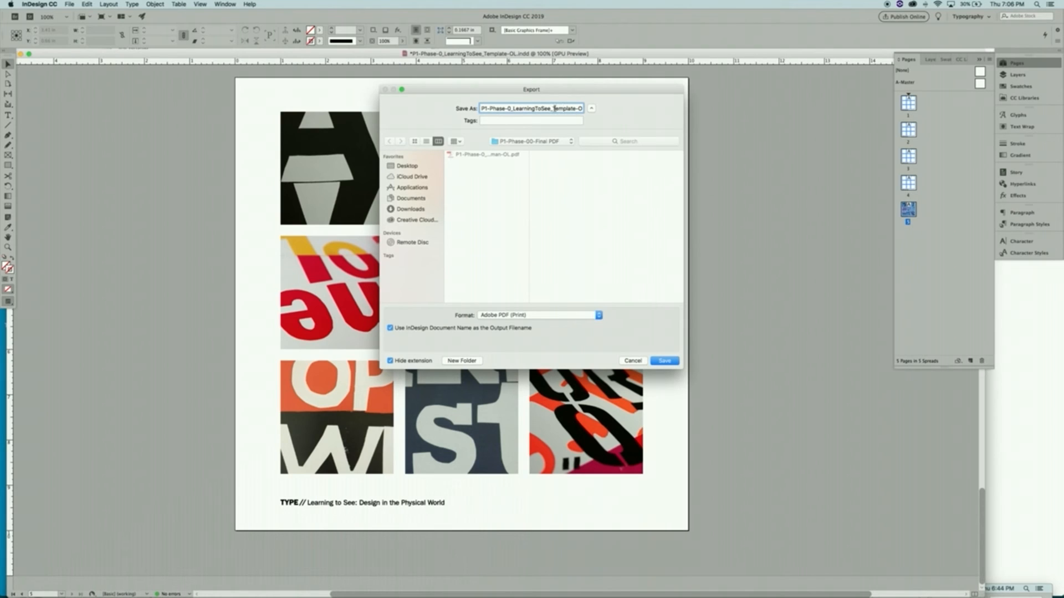
left_click_drag(561, 108, 599, 108)
key("BackSpace")
key("BackSpace")
type("Bowman")
- Save the PDF in the P1-Phase-00-Final PDF folder, exporting all pages with the High Quality Print (modified) preset
left_click(526, 142)
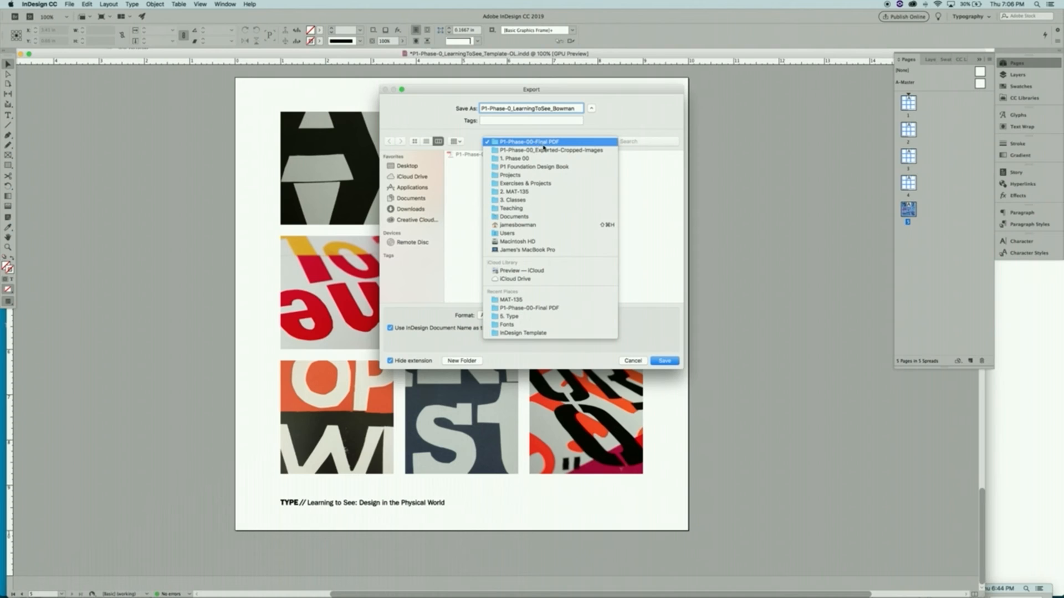
left_click(670, 361)
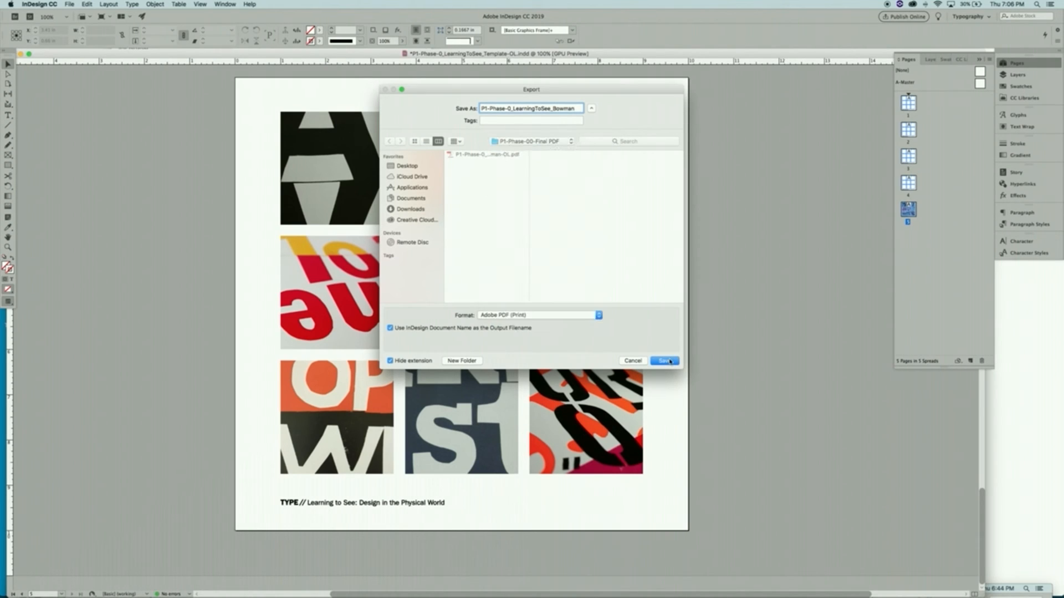
left_click(669, 361)
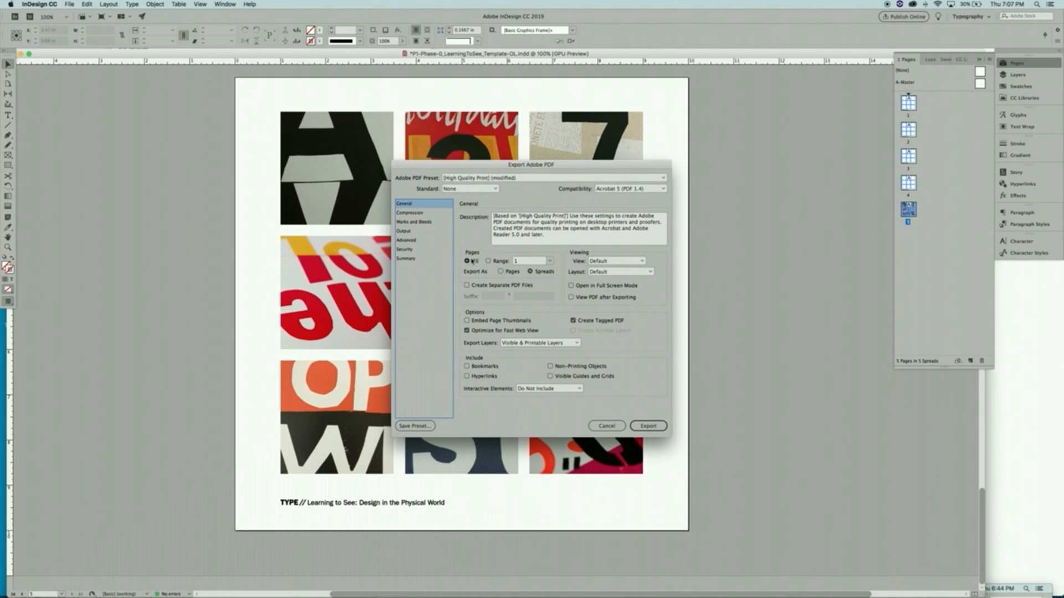
left_click(649, 427)
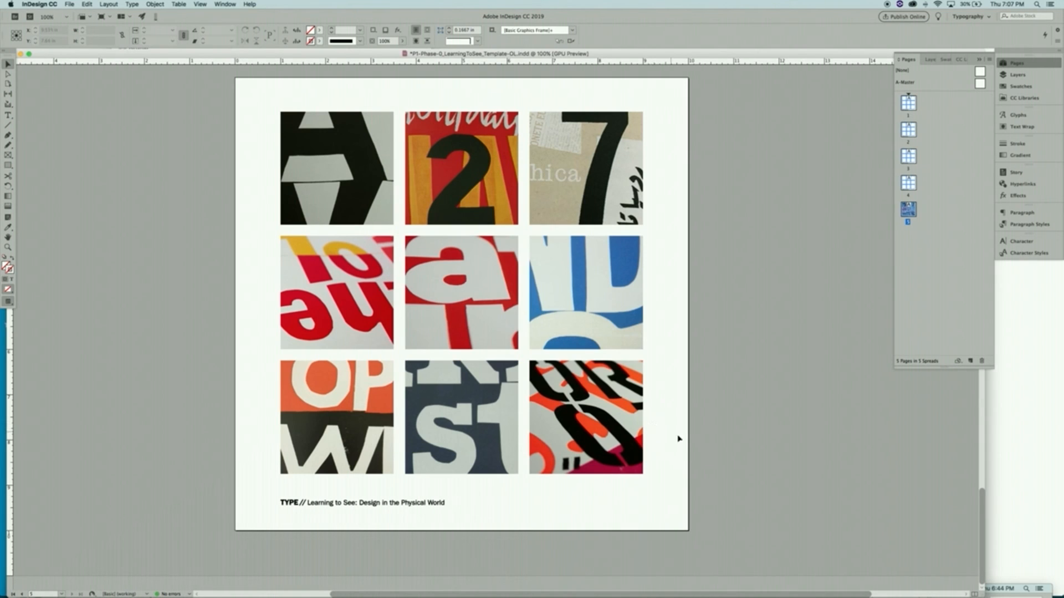
- Switch to Finder and open the newly exported PDF from the P1-Phase-00-Final PDF folder in Acrobat
key("super+Tab")
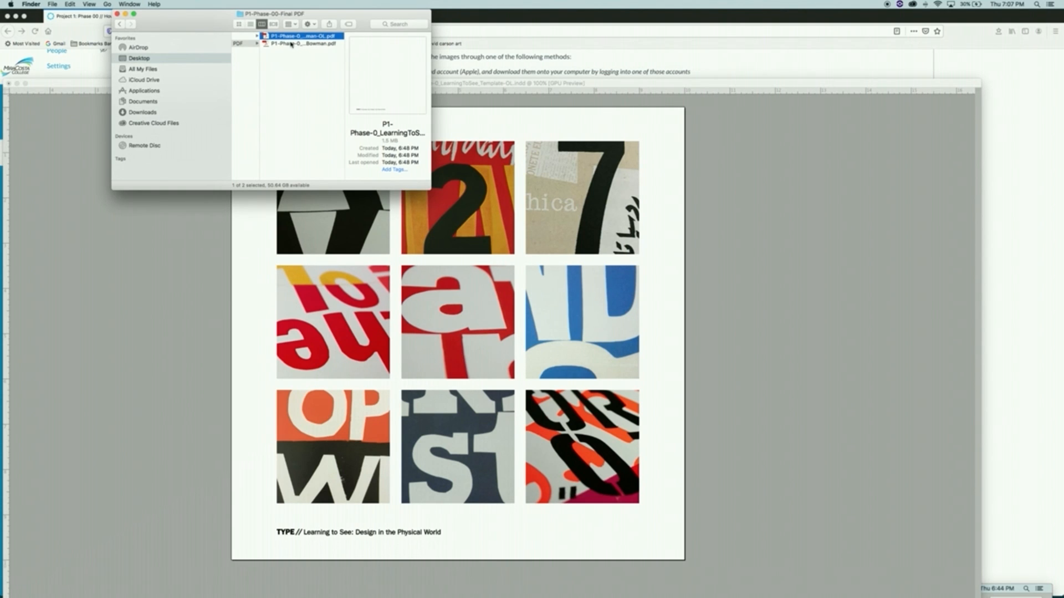
left_click(292, 44)
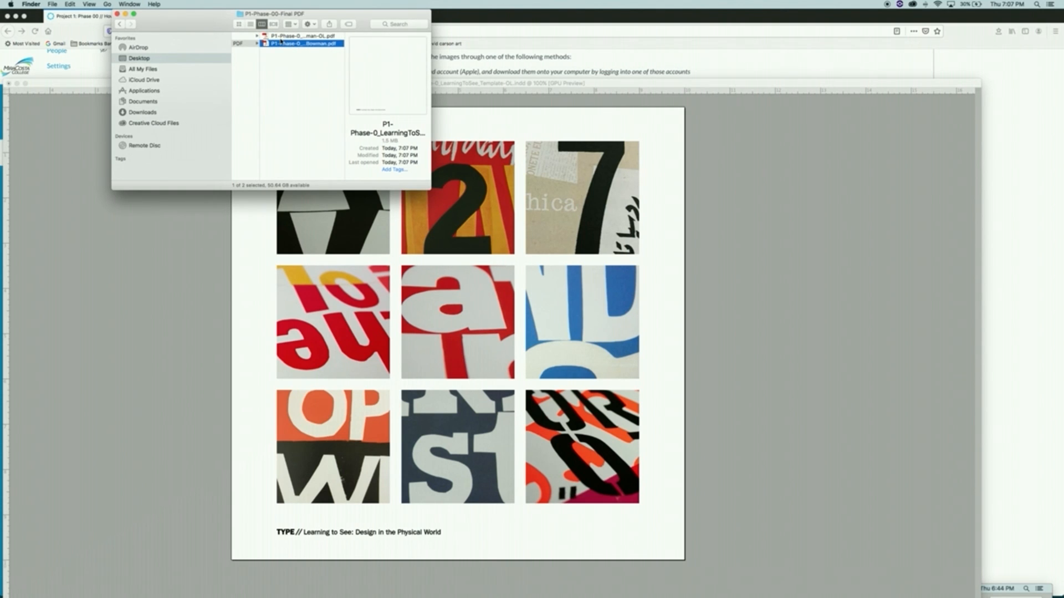
double_click(266, 44)
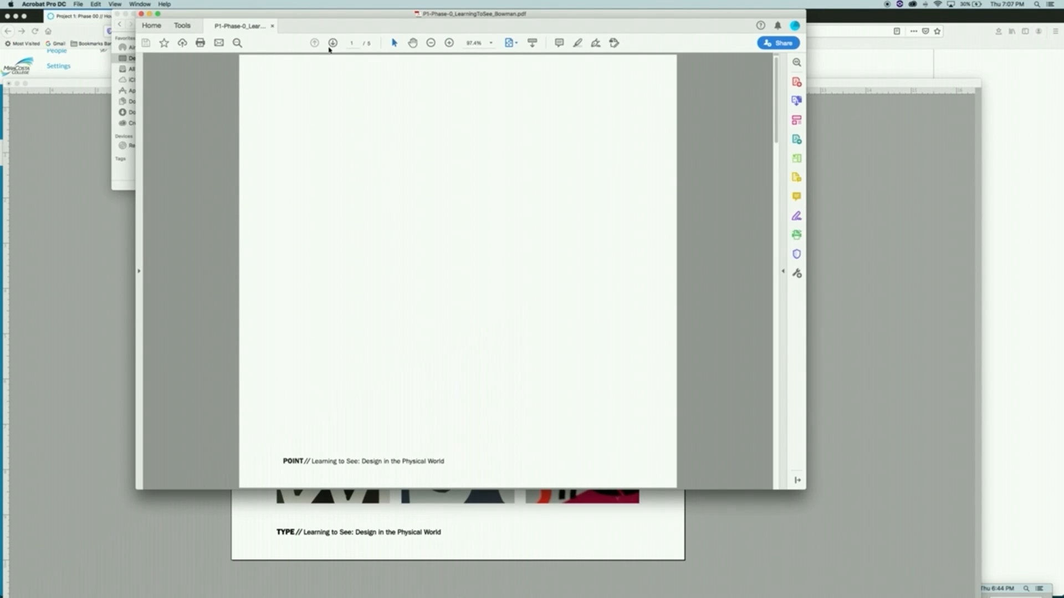
- Page through the exported PDF from page 1 to the TYPE page, page 5, and close it
left_click(333, 44)
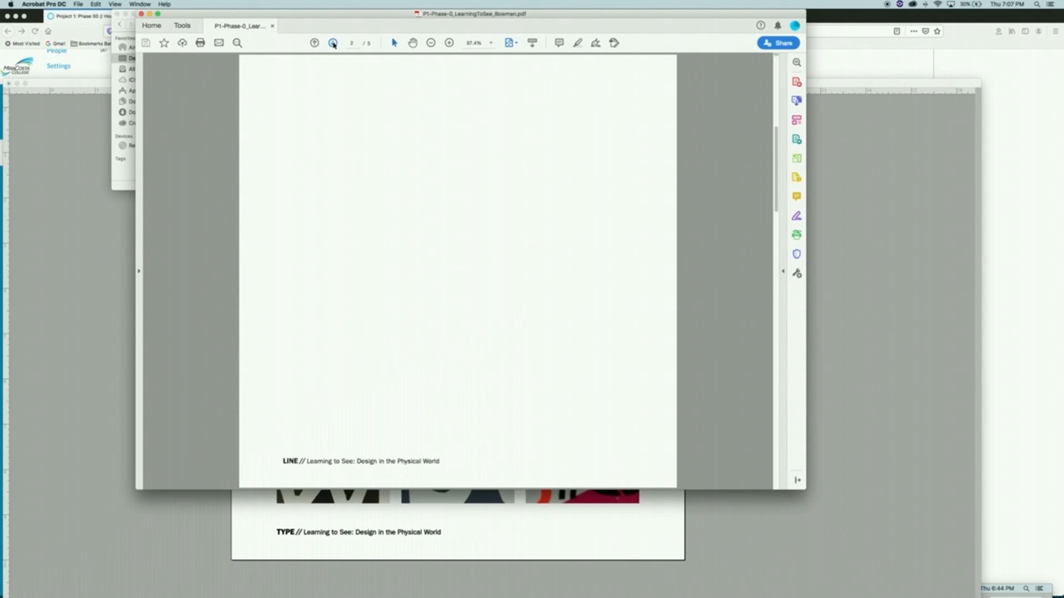
left_click(333, 44)
left_click(333, 43)
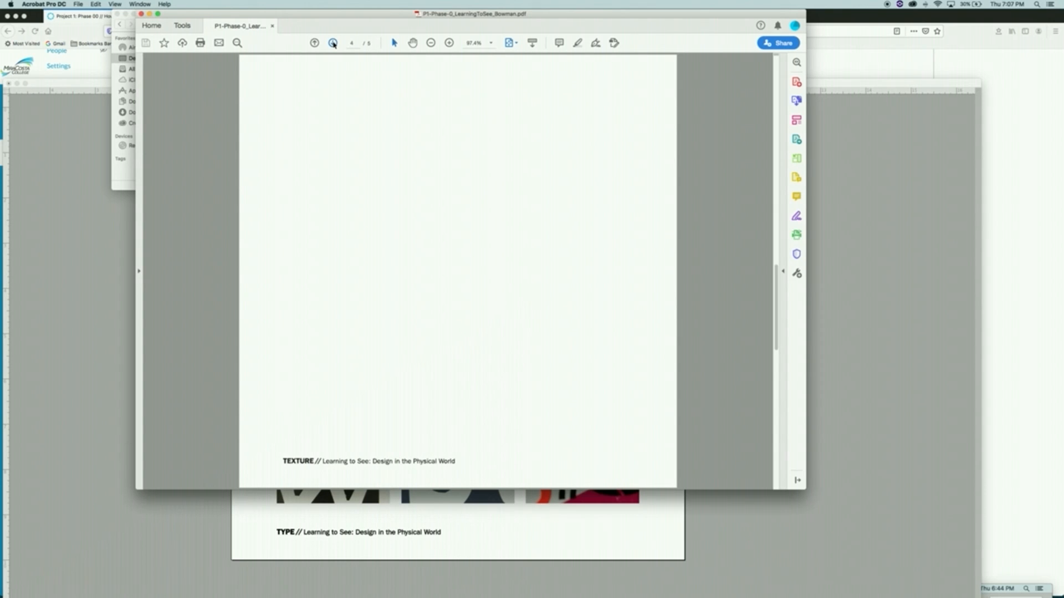
left_click(333, 44)
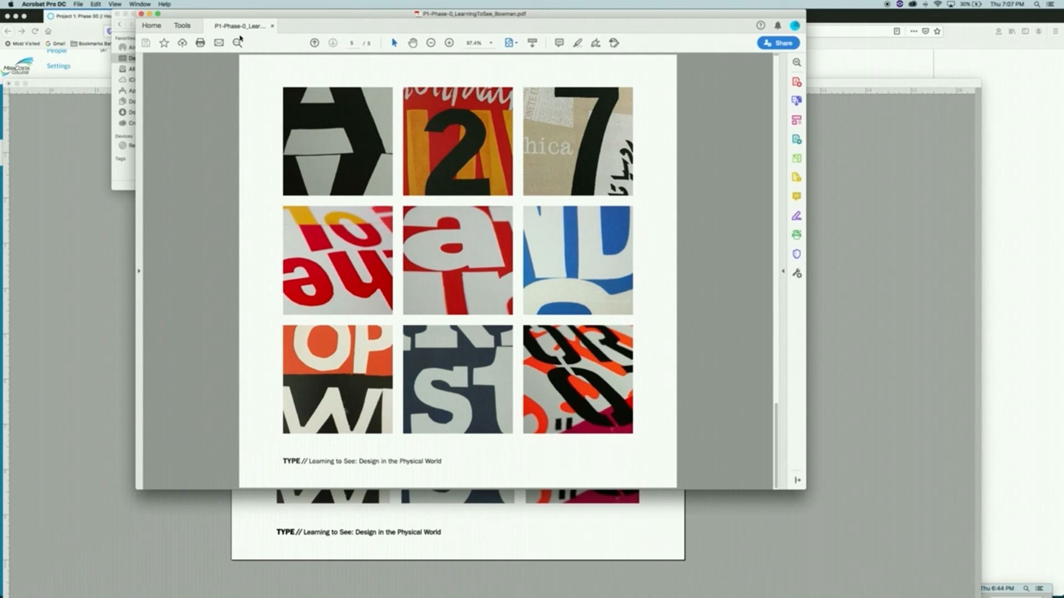
left_click(141, 13)
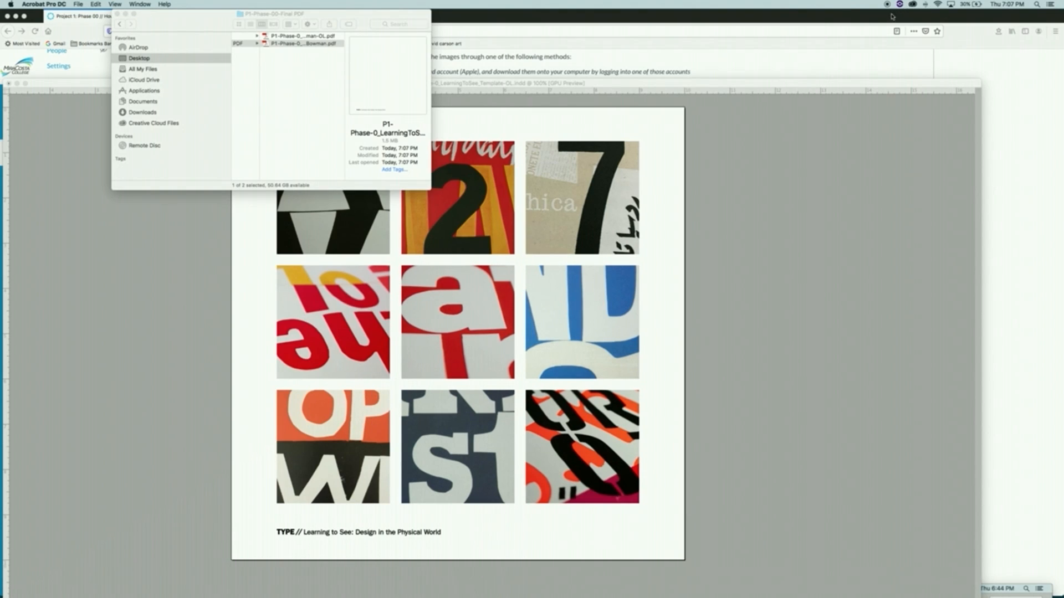